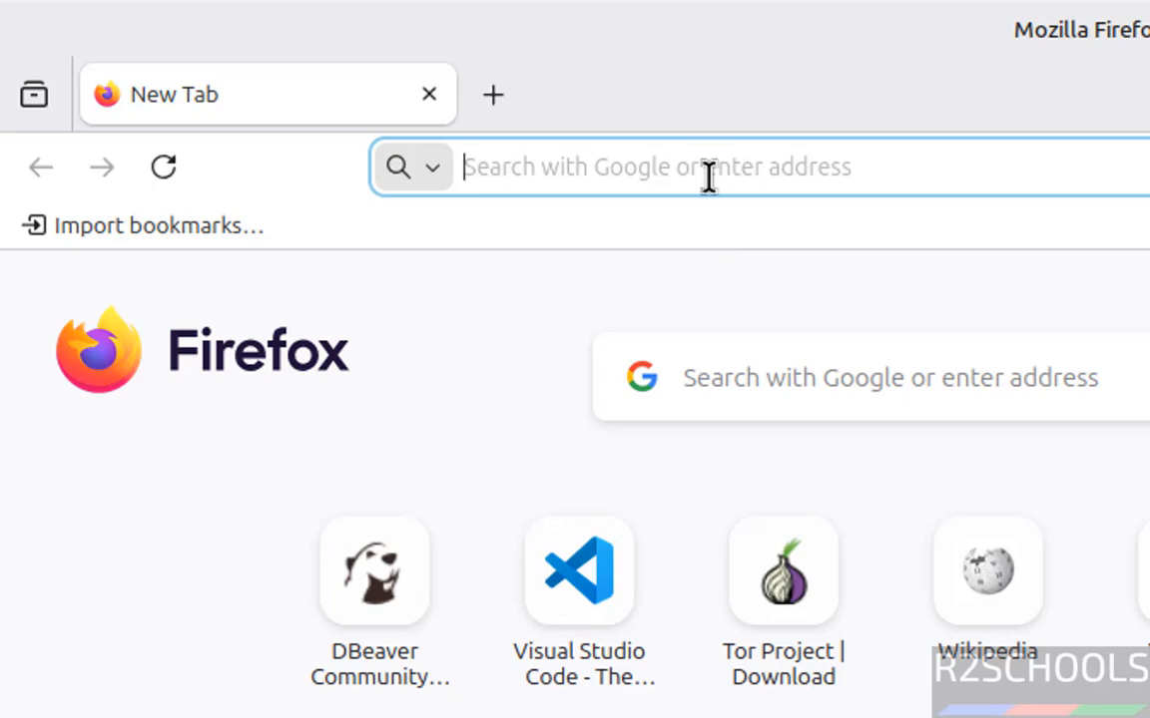
Go to pgadmin.org and open the pgAdmin 4 APT download page.
type("pgadmin")
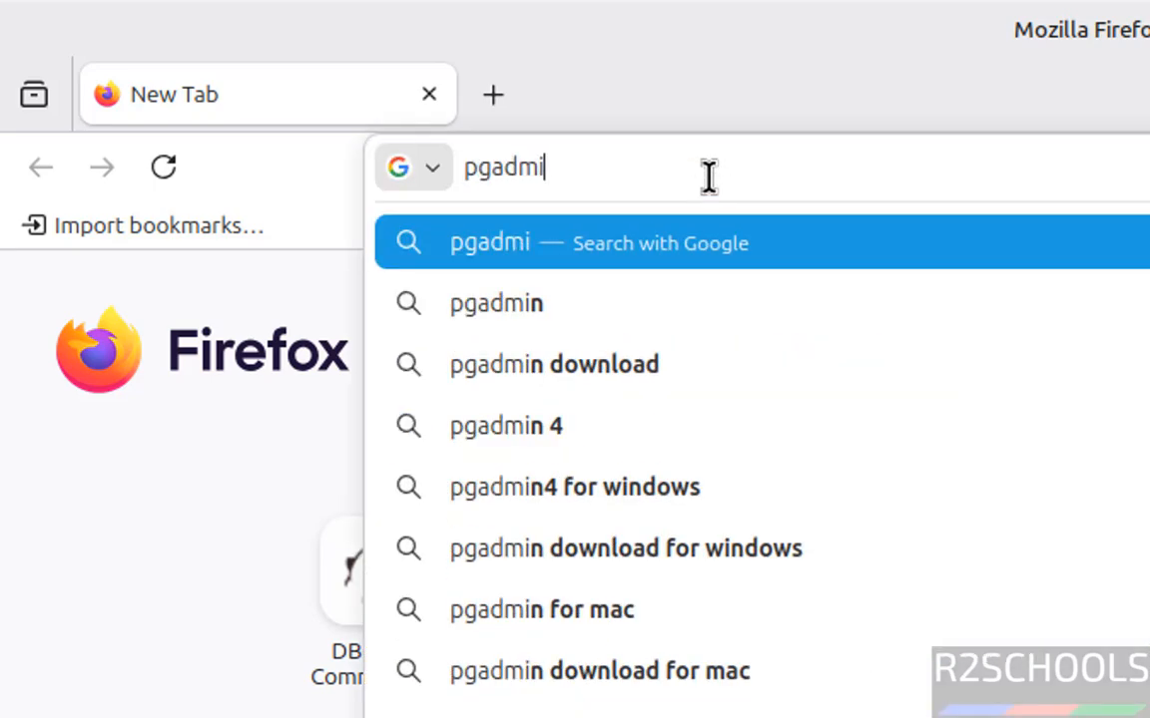
type(".org")
key("Return")
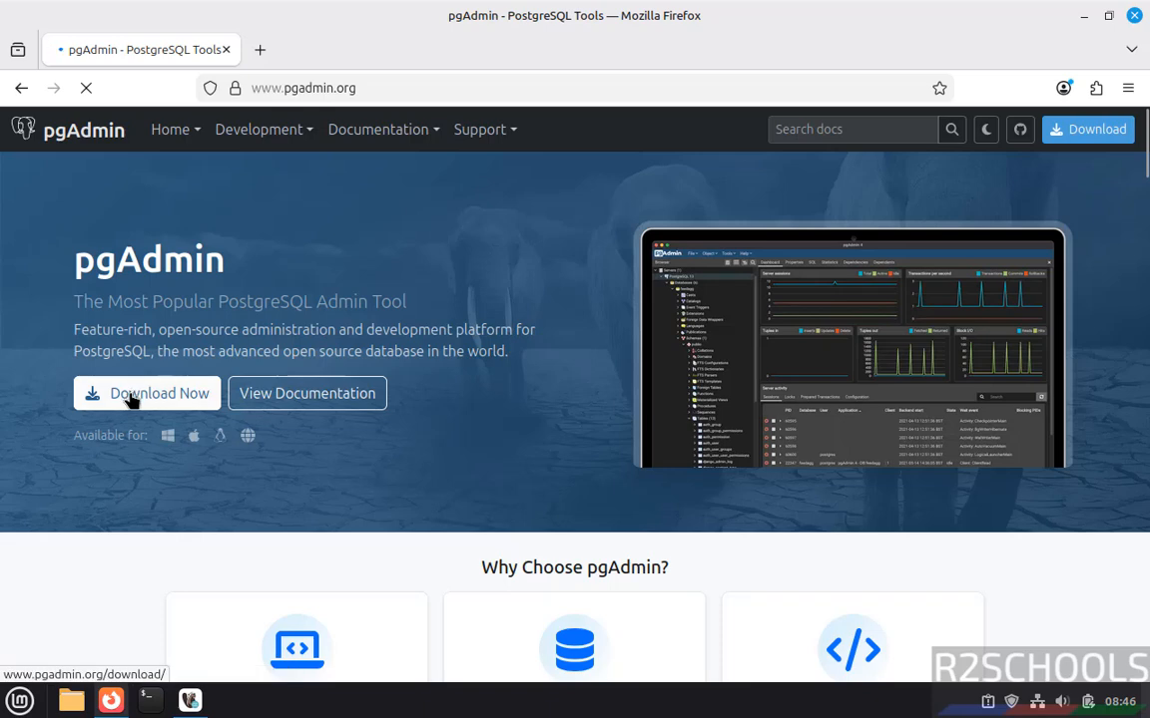
left_click(131, 399)
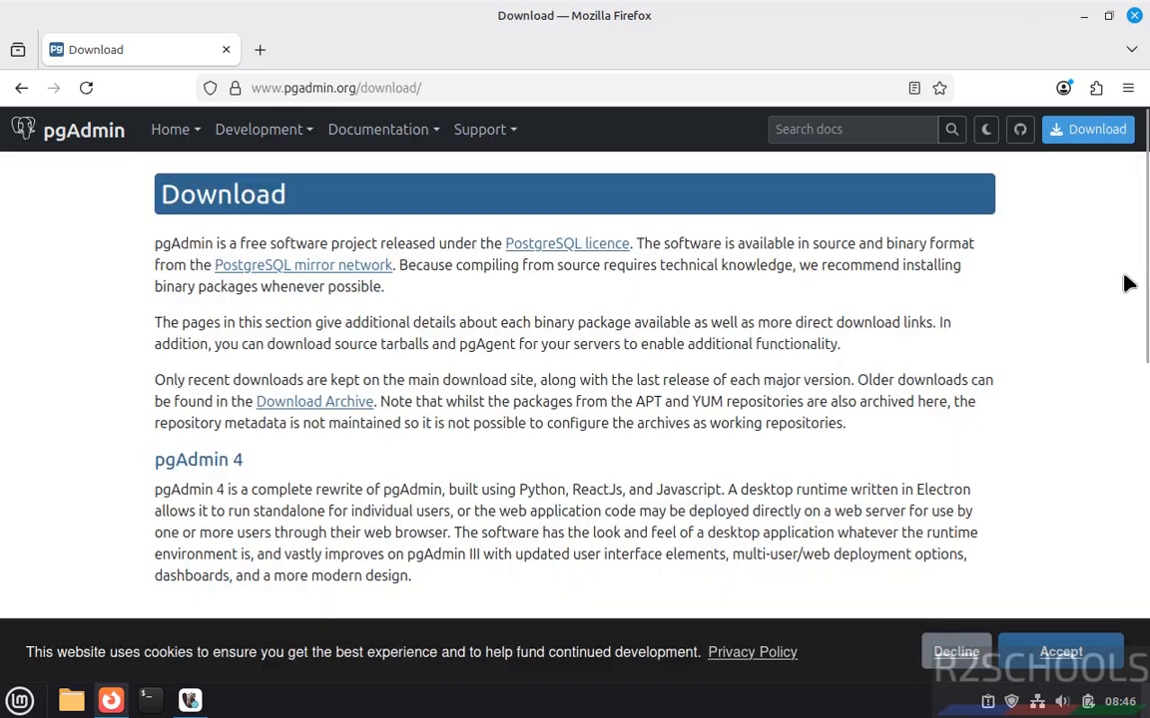
scroll(1133, 330, "down", 4)
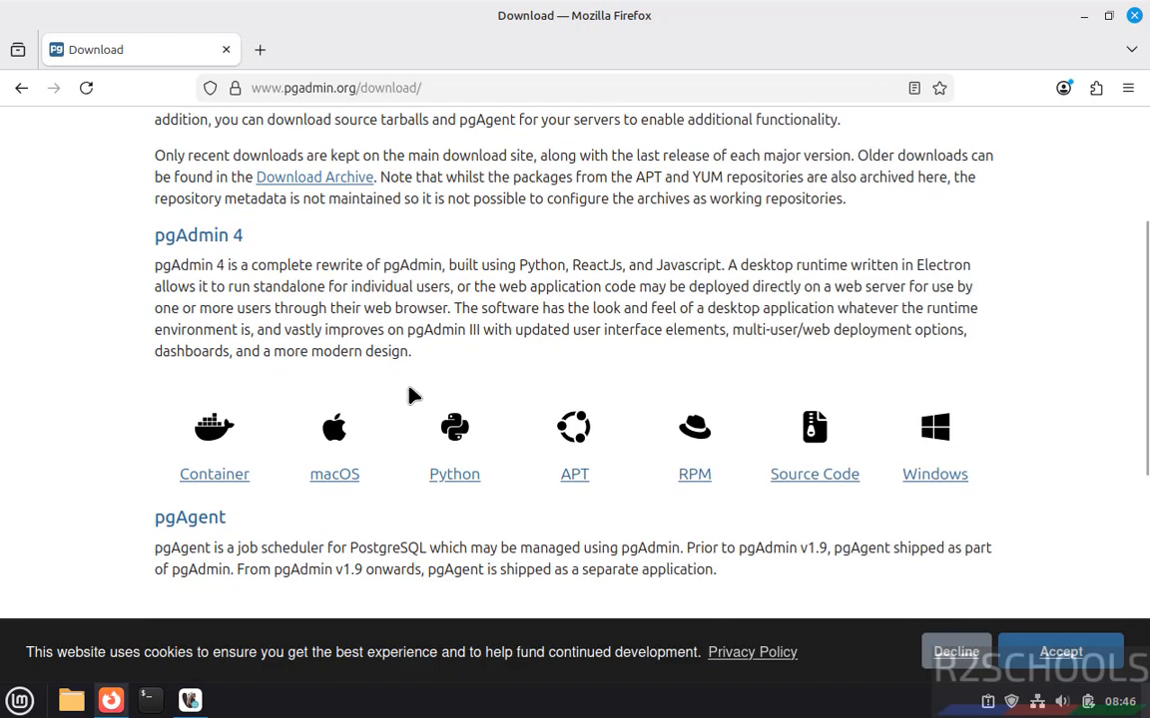
left_click(577, 446)
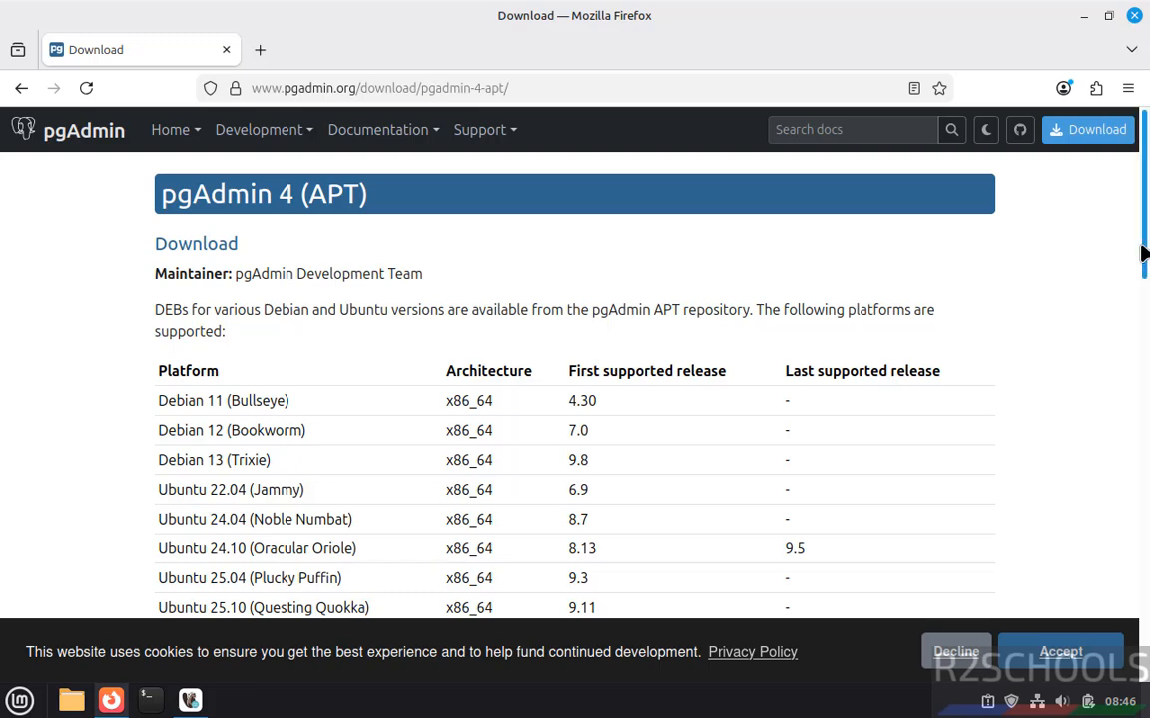
Copy the curl command for the repository's public key from the page and run it in the terminal, entering the sudo password.
scroll(1141, 252, "down", 2)
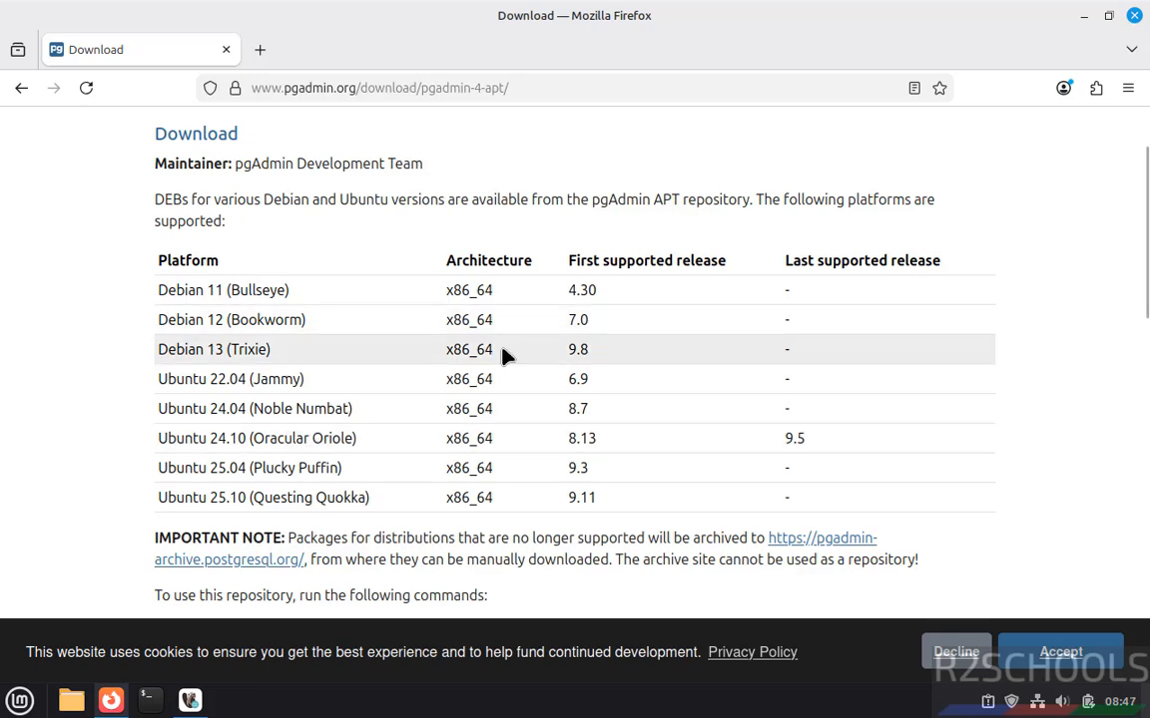
left_click_drag(1147, 186, 1012, 383)
left_click_drag(154, 202, 751, 220)
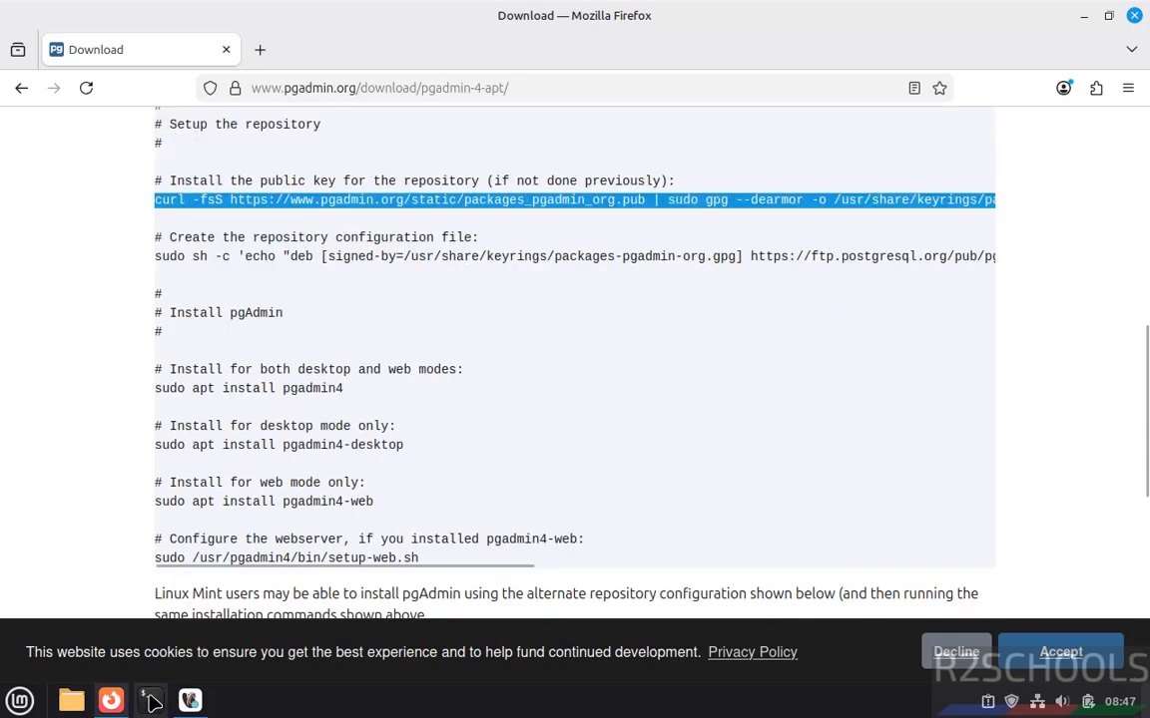
left_click(148, 701)
right_click(365, 201)
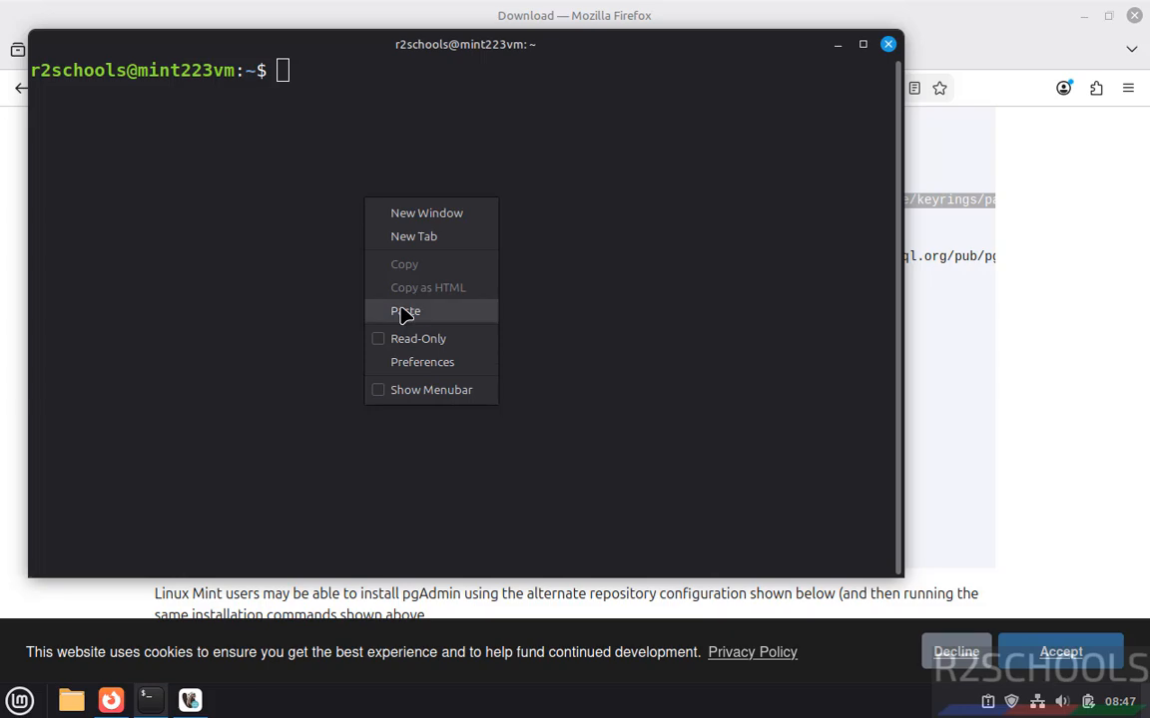
left_click(405, 312)
key("Return")
type("*")
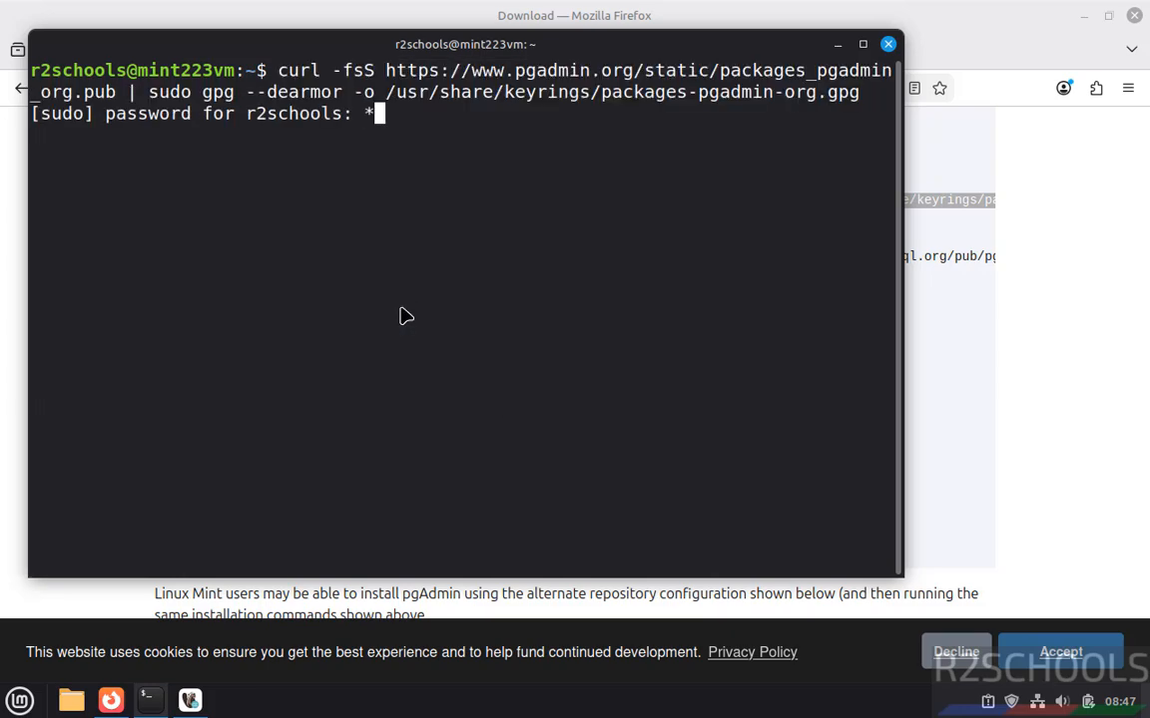
type("******")
key("Return")
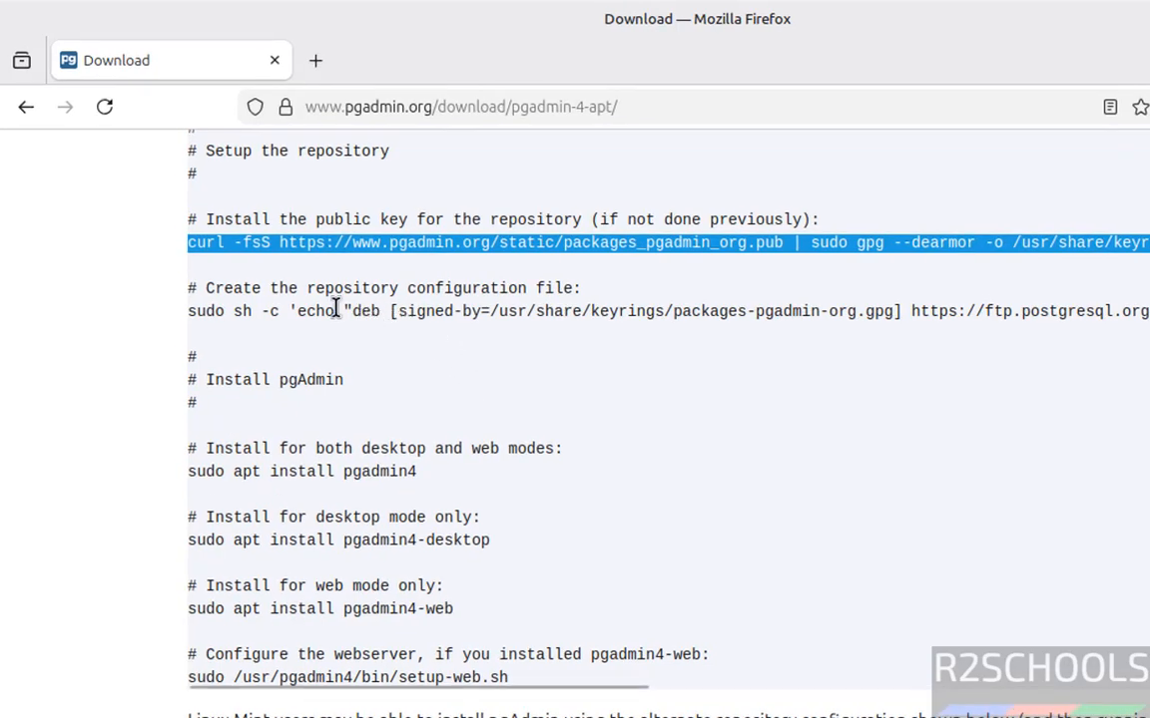
Copy the command that creates the repository configuration file from the download page and paste it into the cleared terminal.
left_click(333, 308)
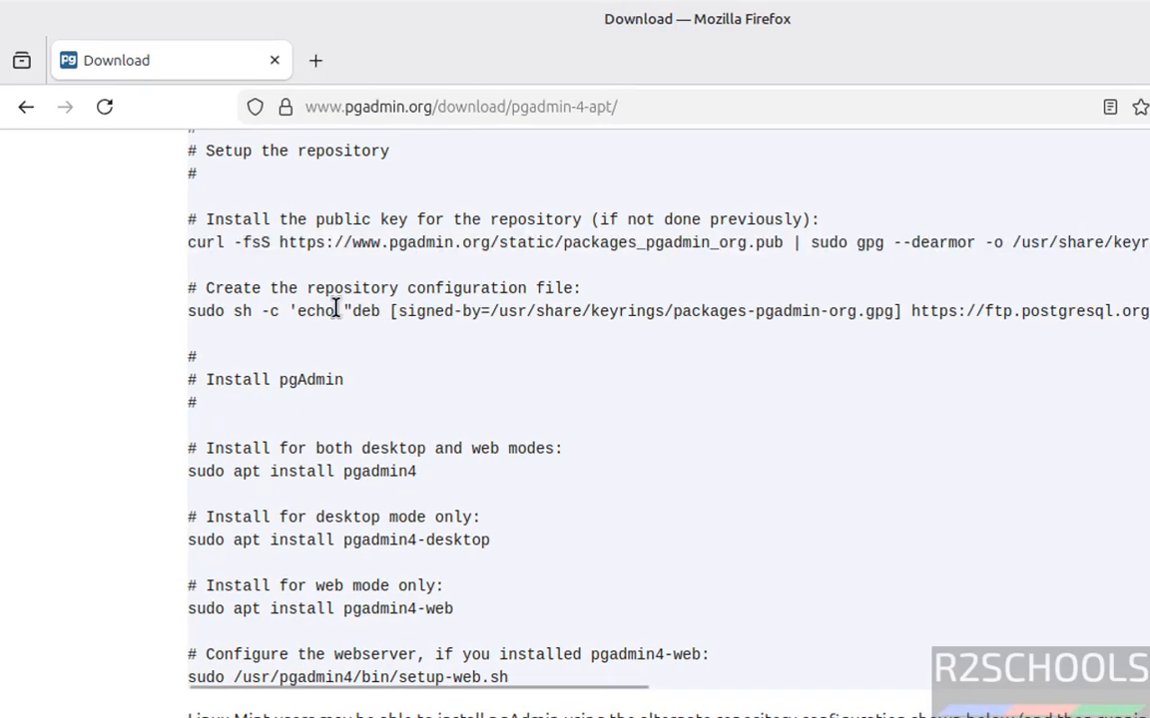
triple_click(336, 308)
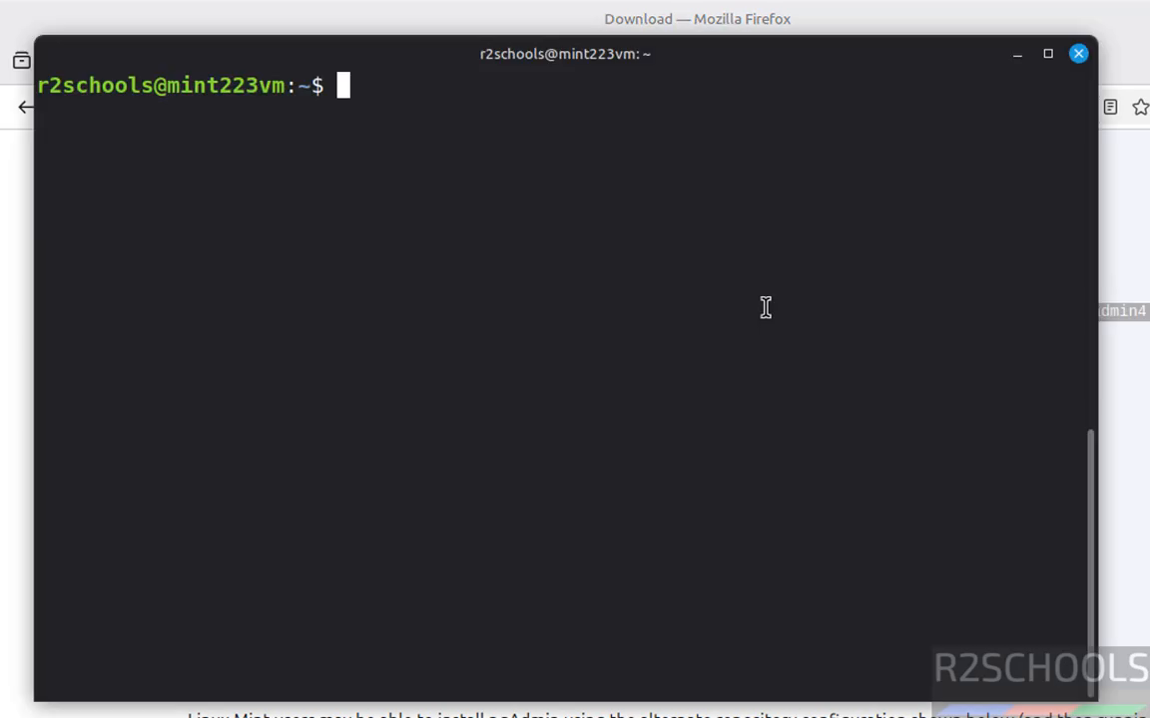
right_click(764, 308)
left_click(816, 445)
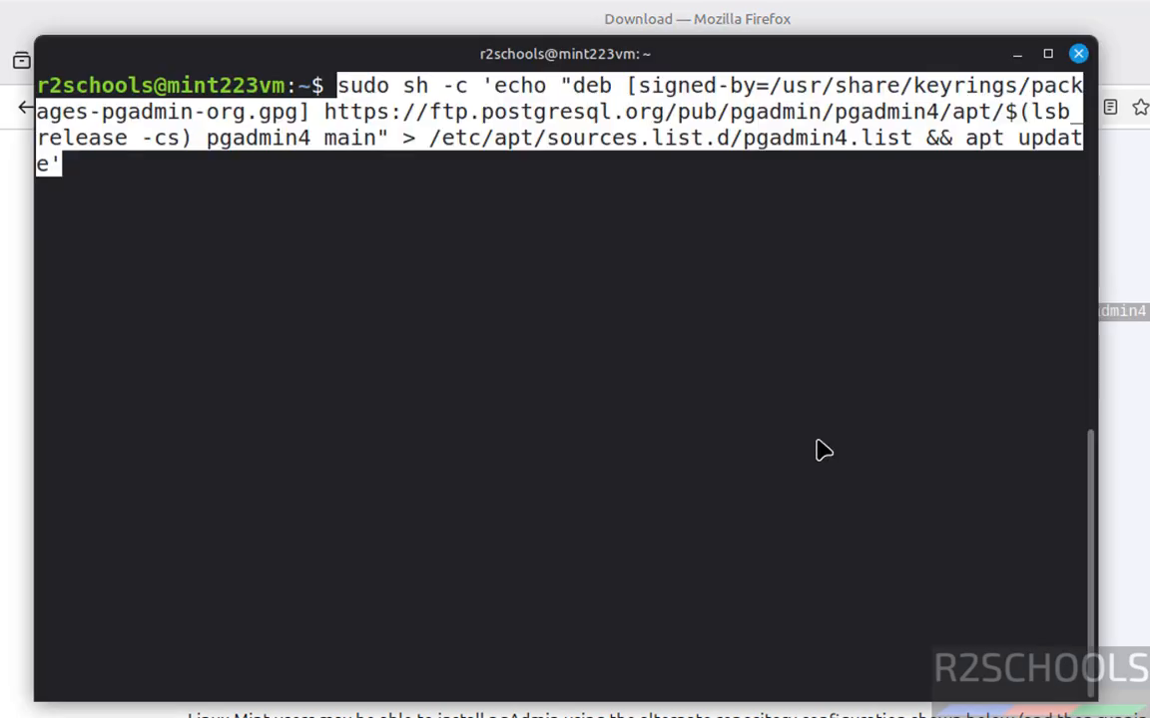
Replace $(lsb_release -cs) with noble in the pasted repository command and run it.
key("Left")
key("Left")
key("Left")
key("Left")
key("Left")
key("Left")
key("Left")
key("Left")
key("Left")
key("Left")
key("Left")
key("Left")
key("Left")
key("Left")
key("Left")
key("Left")
key("Left")
key("Left")
key("Left")
key("Left")
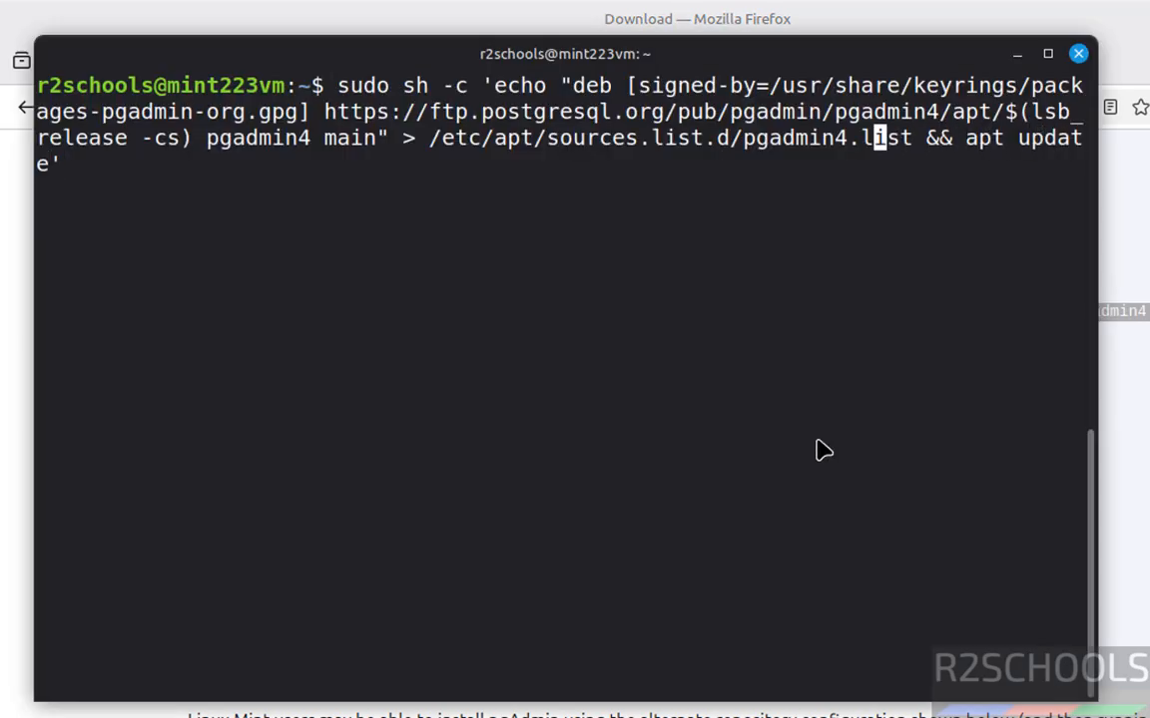
key("BackSpace")
key("BackSpace")
key("BackSpace")
key("BackSpace")
key("BackSpace")
key("BackSpace")
key("BackSpace")
key("BackSpace")
key("BackSpace")
key("BackSpace")
key("BackSpace")
key("BackSpace")
key("BackSpace")
key("BackSpace")
key("BackSpace")
key("BackSpace")
key("BackSpace")
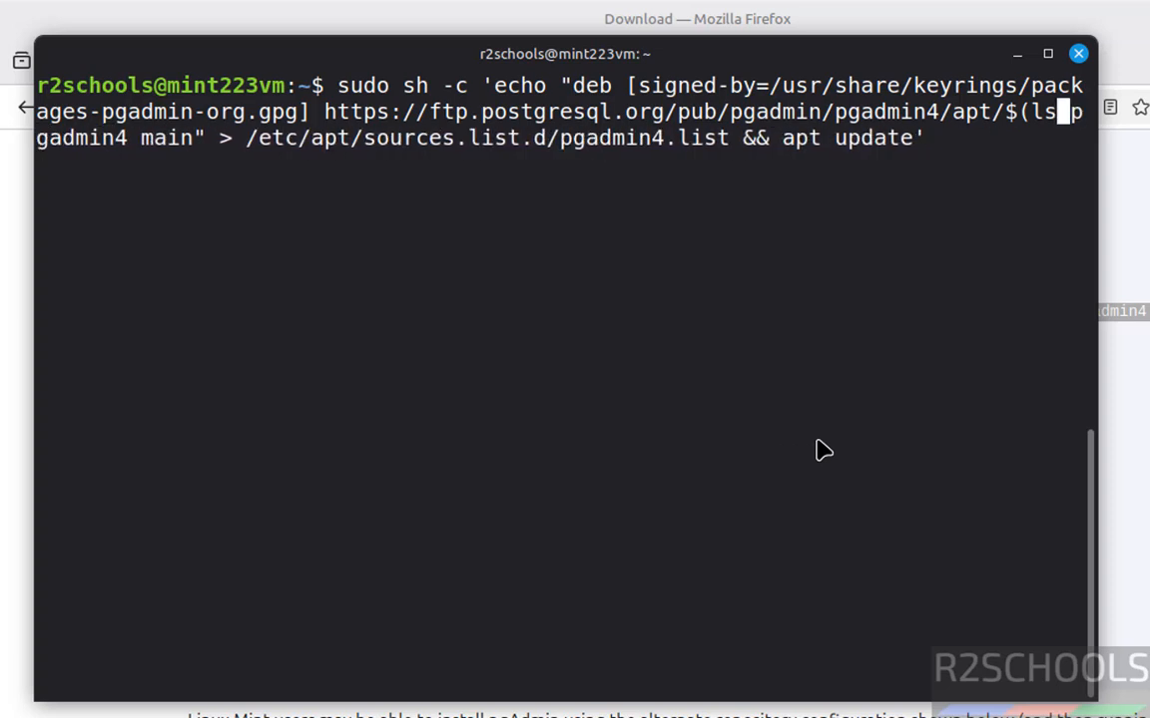
key("BackSpace")
type("nobl")
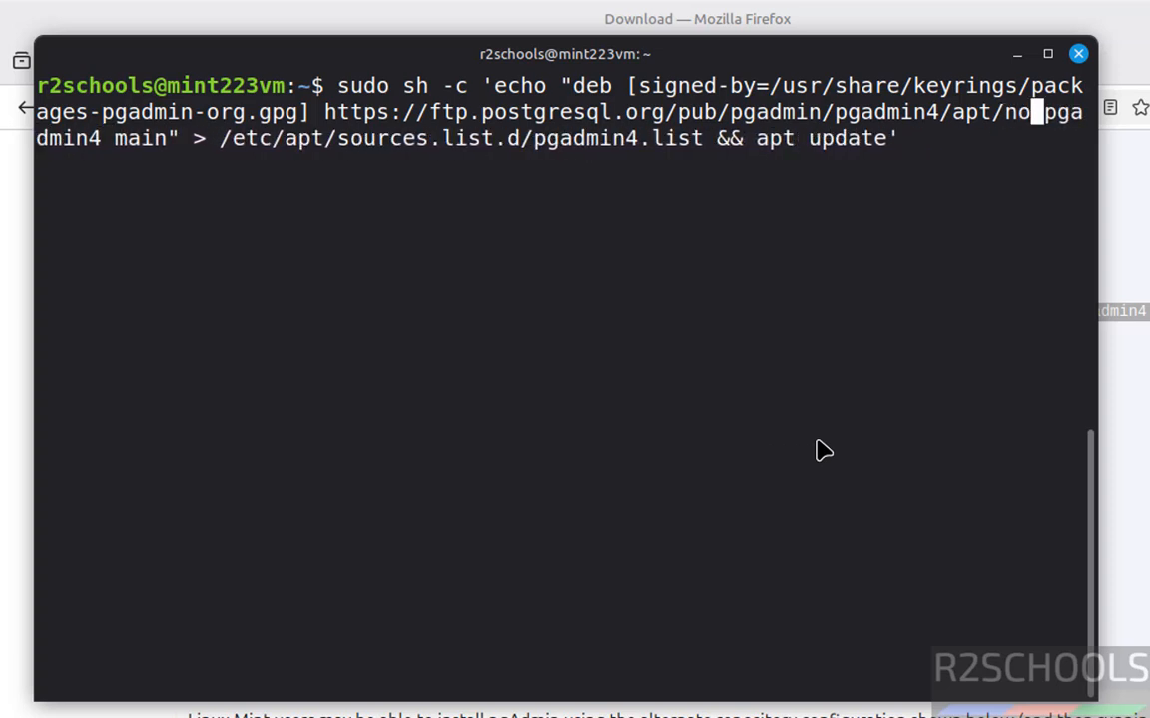
type("e")
key("Return")
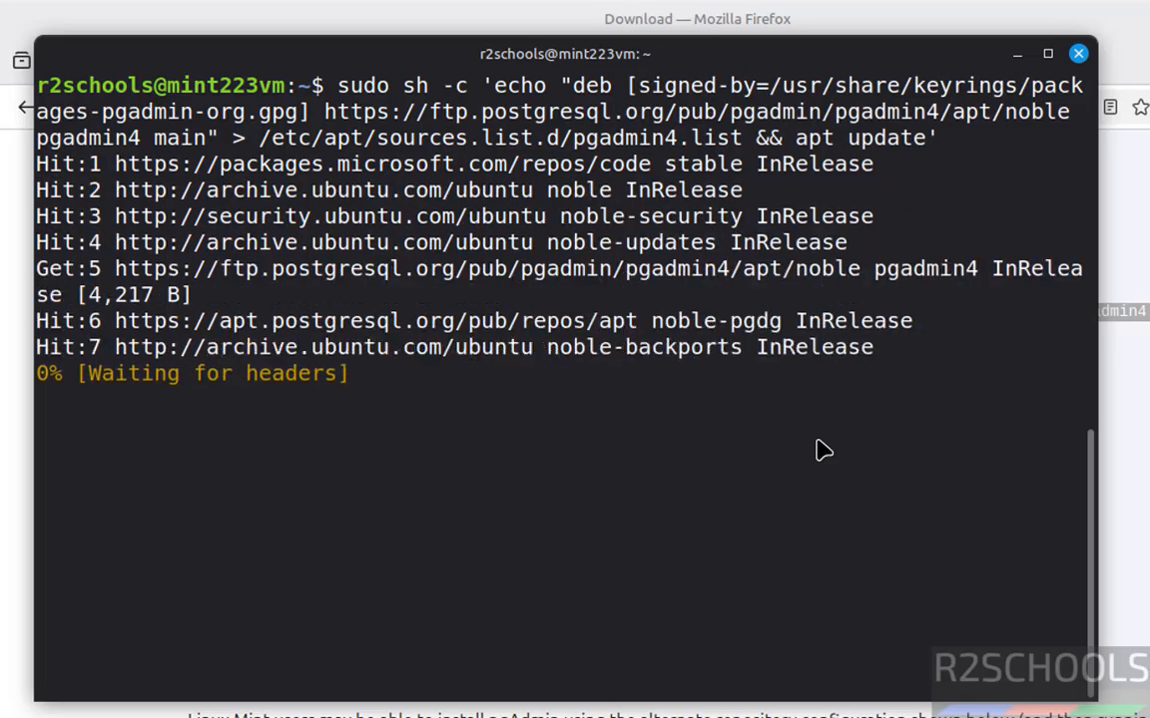
Review the $(lsb_release -cs) part of the repository configuration command on the download page.
key("alt+Tab")
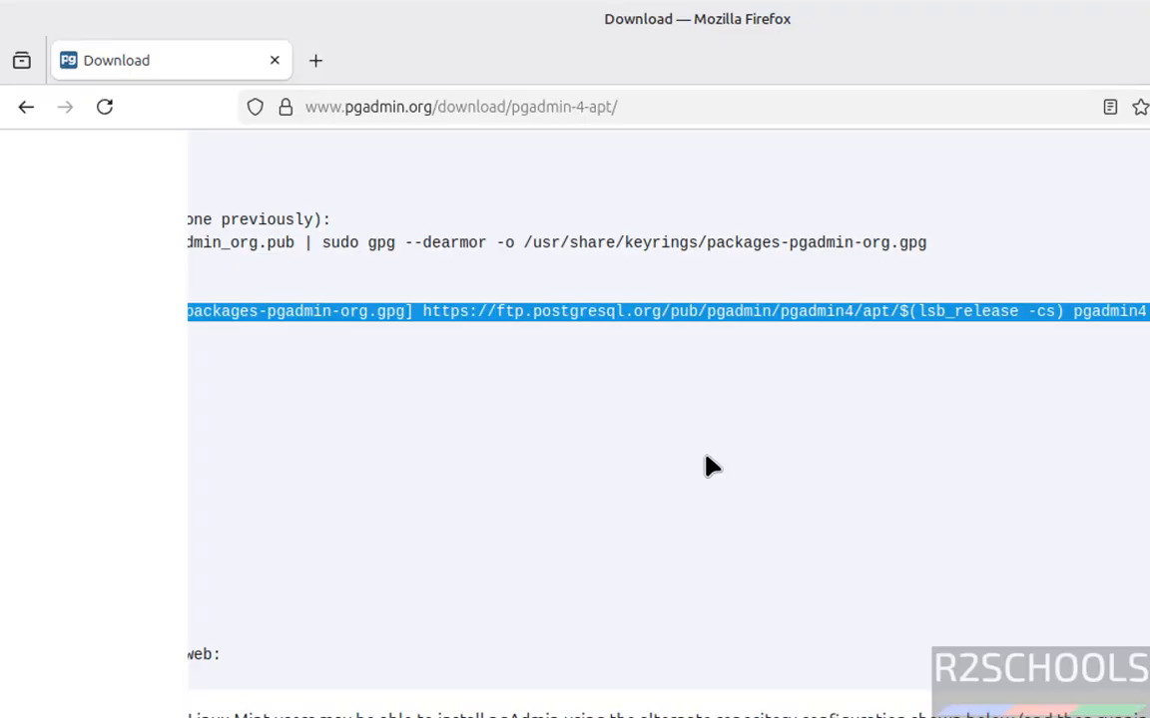
left_click(896, 311)
left_click_drag(899, 311, 1066, 310)
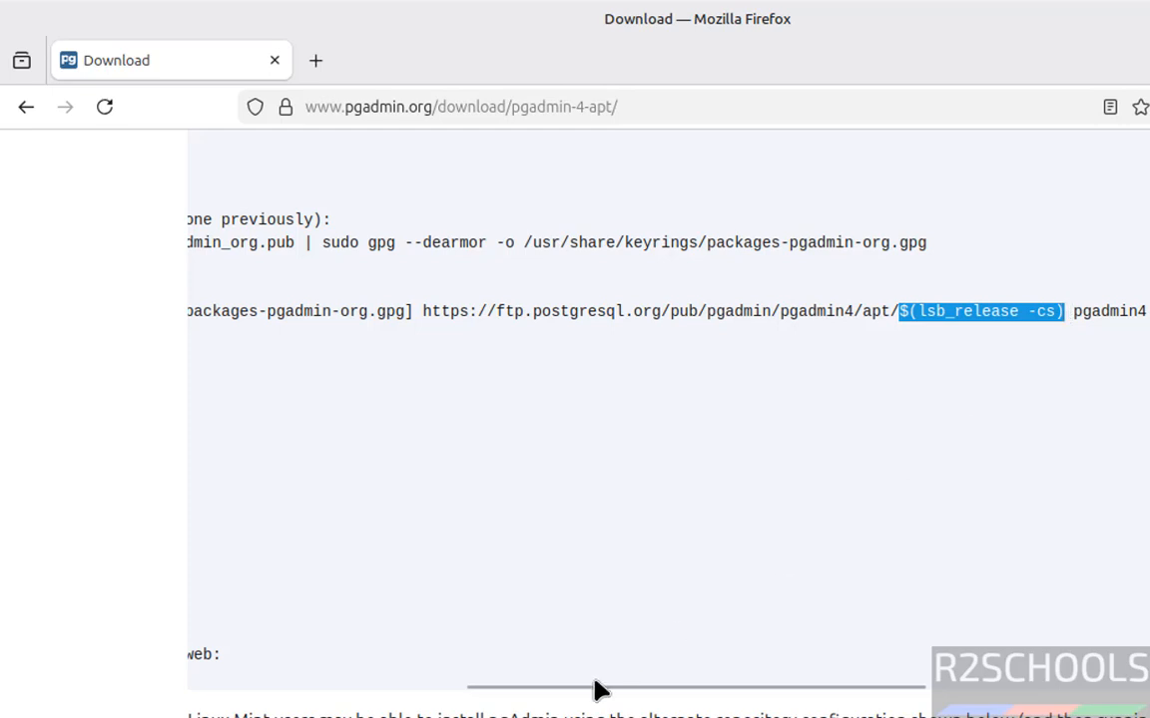
left_click(509, 679)
left_click_drag(509, 684, 180, 688)
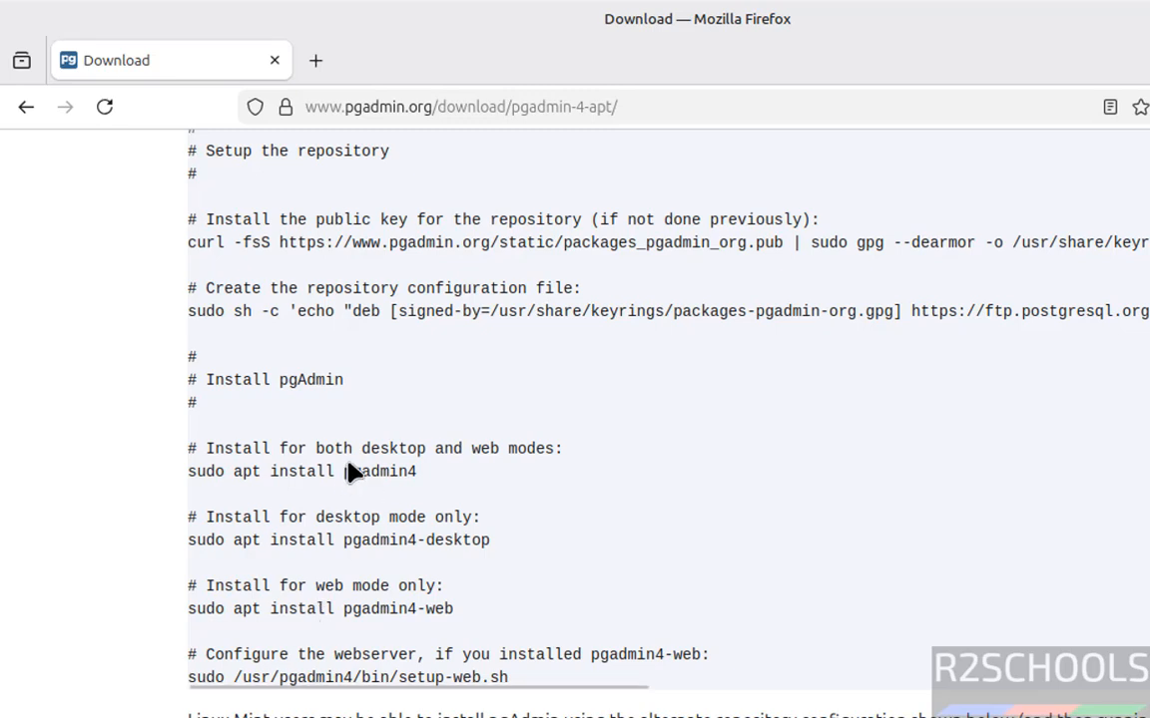
Copy the install command for both desktop and web modes, run sudo apt install pgadmin4 in the cleared terminal and accept the installation.
triple_click(304, 473)
key("ctrl+c")
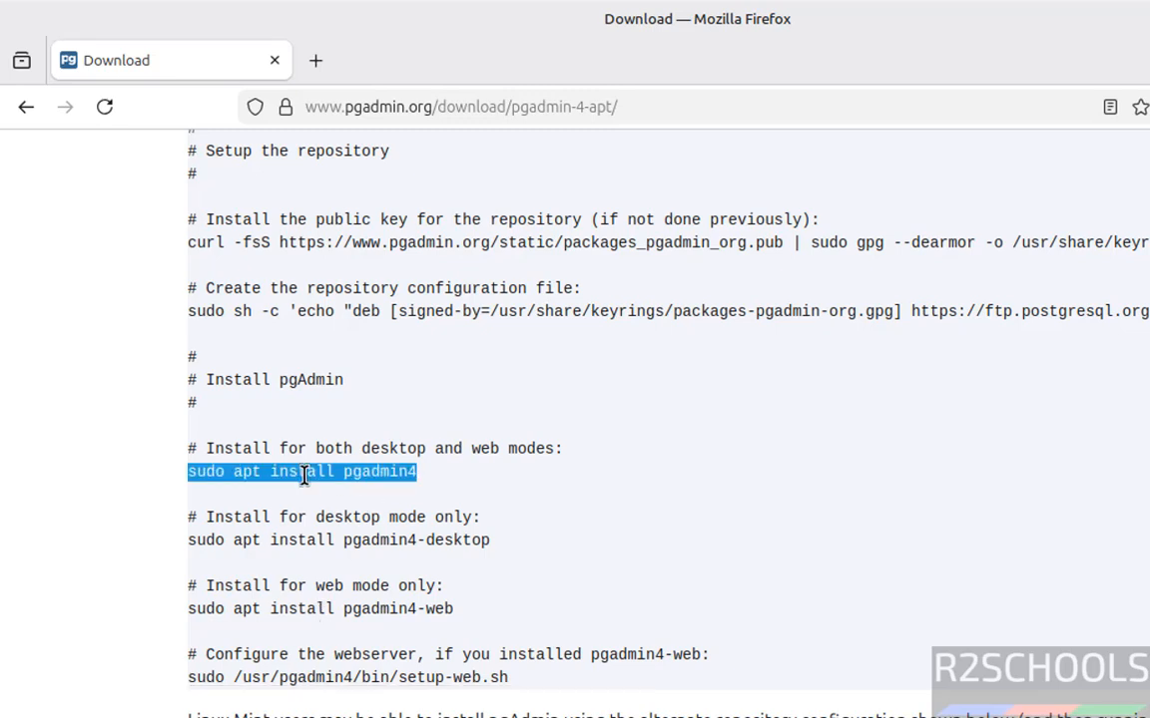
key("alt+Tab")
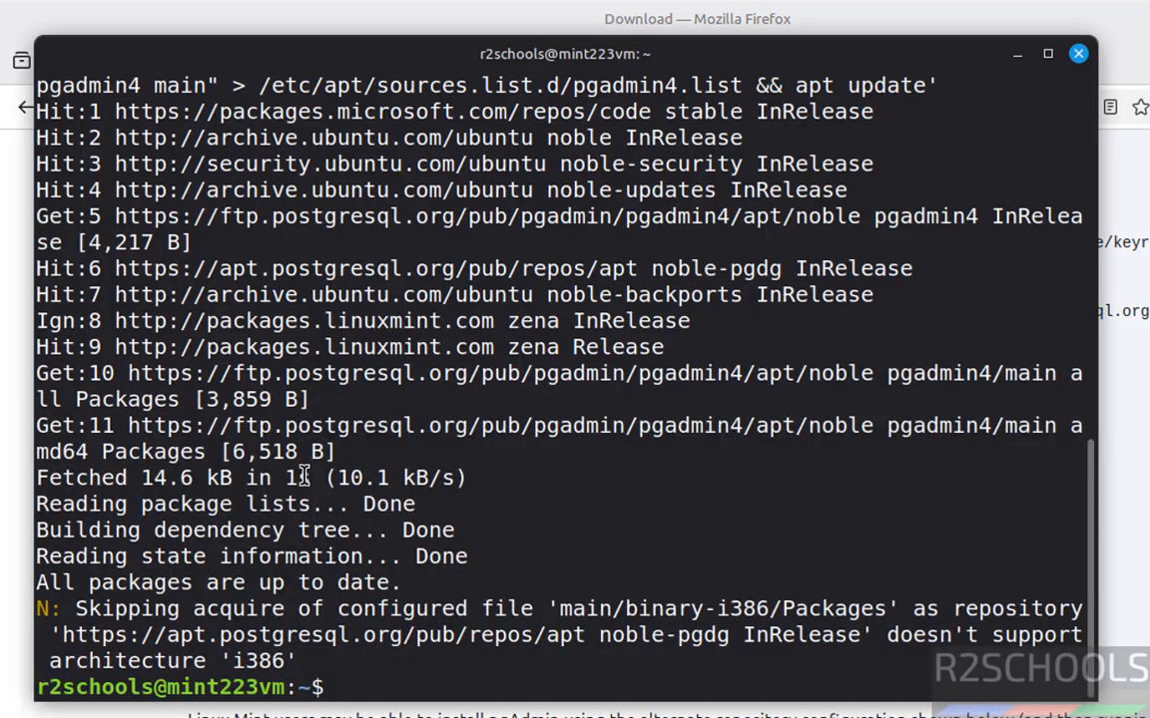
key("ctrl+l")
right_click(409, 299)
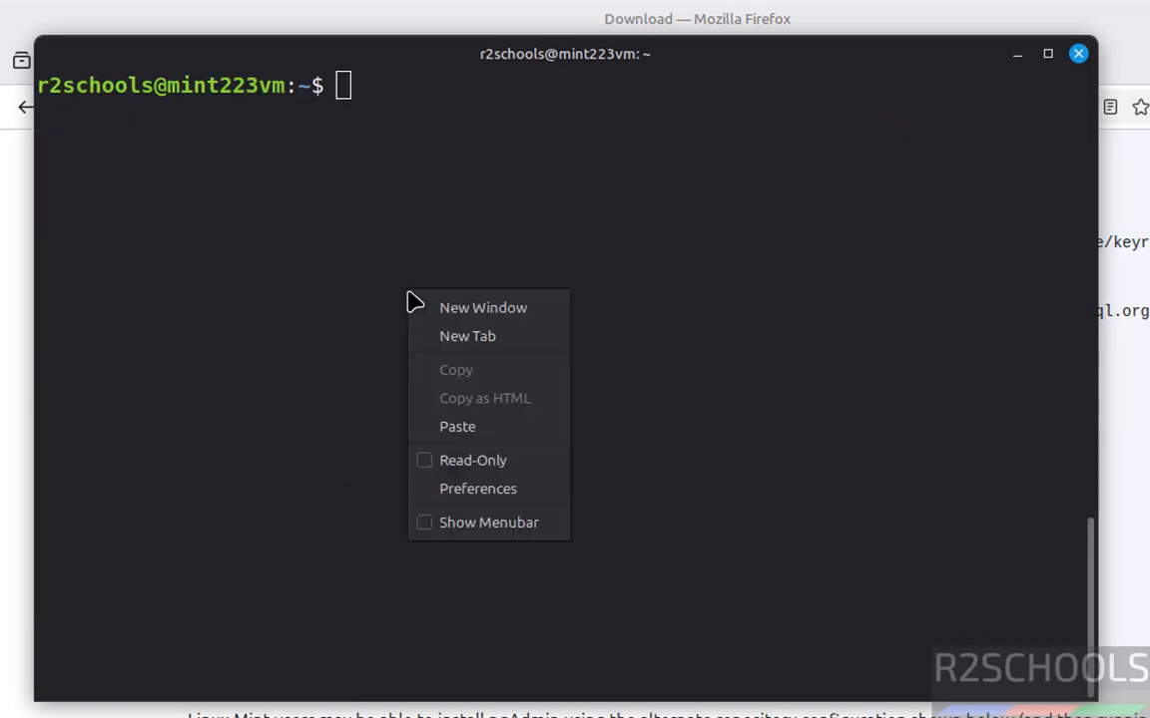
left_click(457, 427)
key("Return")
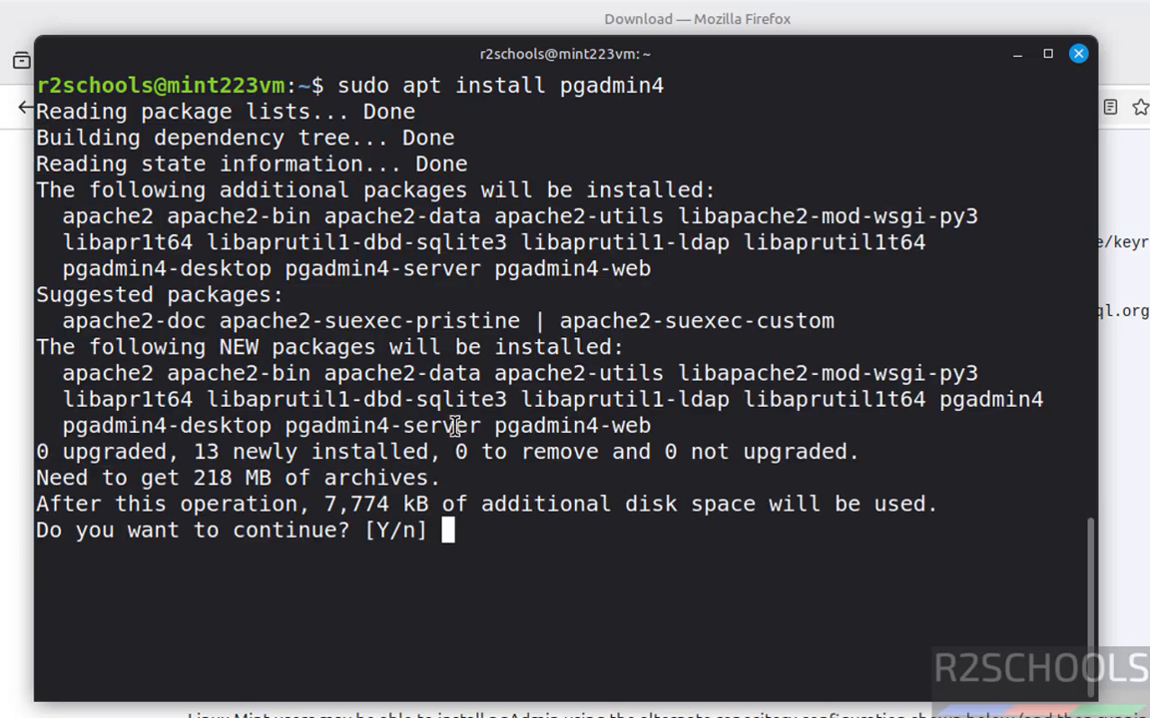
type("y")
key("Return")
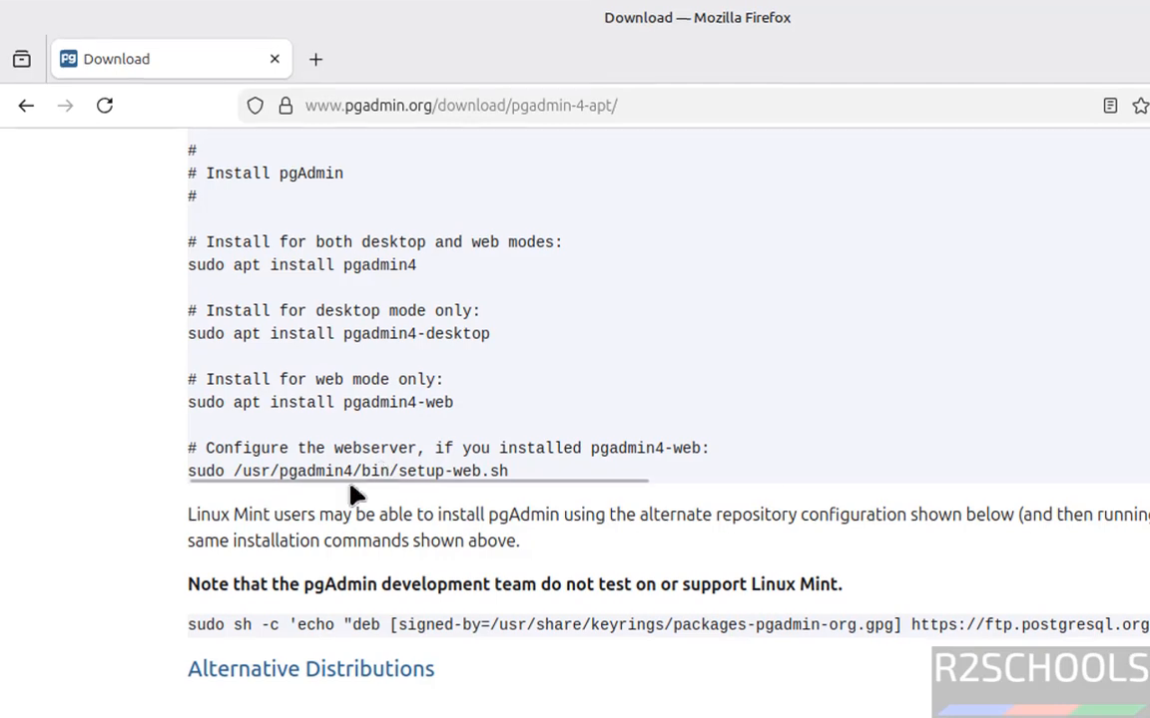
Find pgAdmin 4 among the installed applications and launch it.
key("super")
type("pgad")
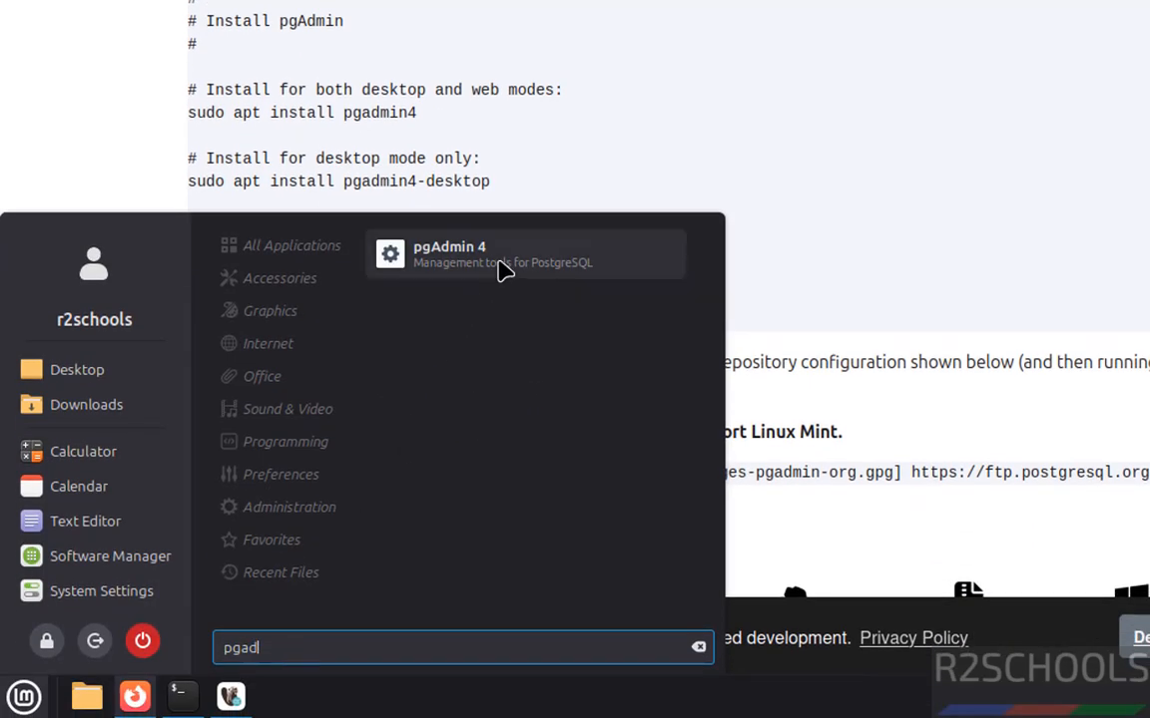
left_click(502, 261)
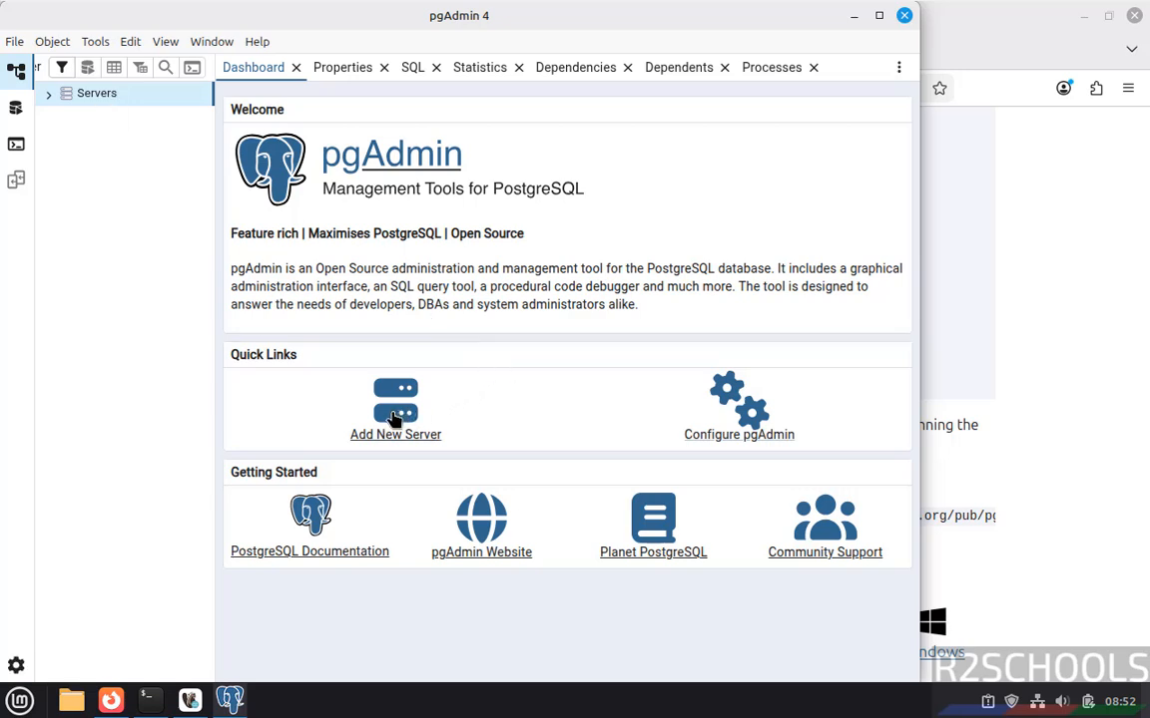
Start registering a new server under Servers and name it pgconnection.
right_click(104, 105)
mouse_move(128, 108)
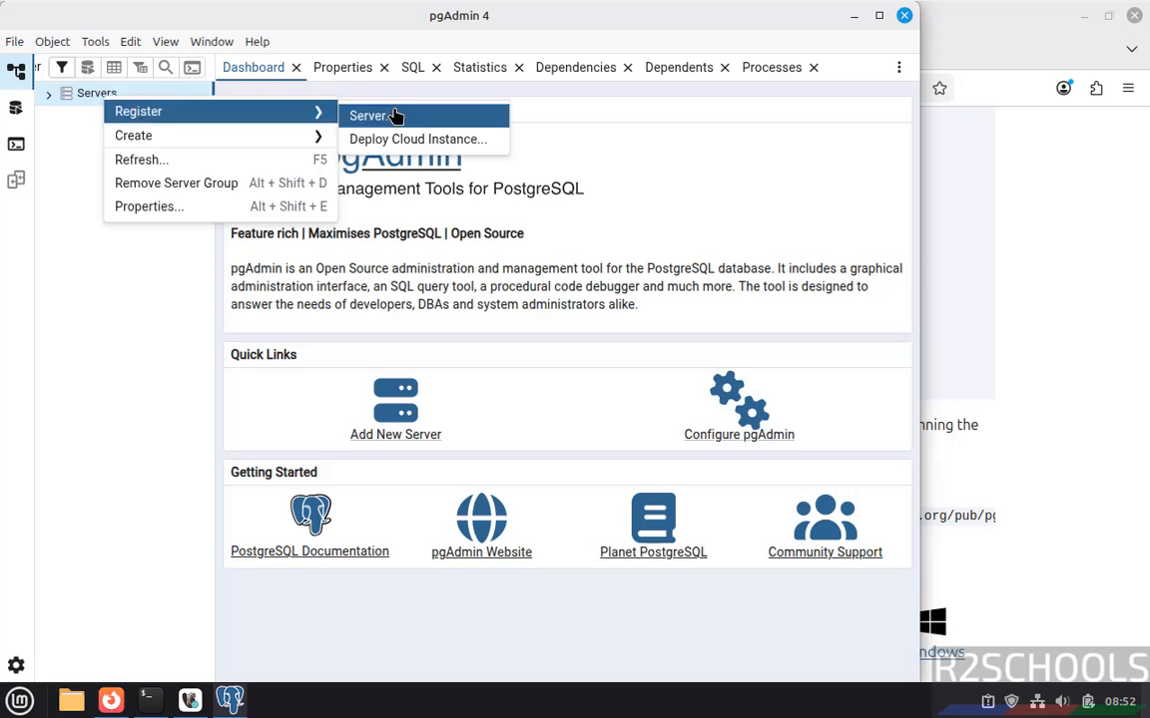
left_click(398, 115)
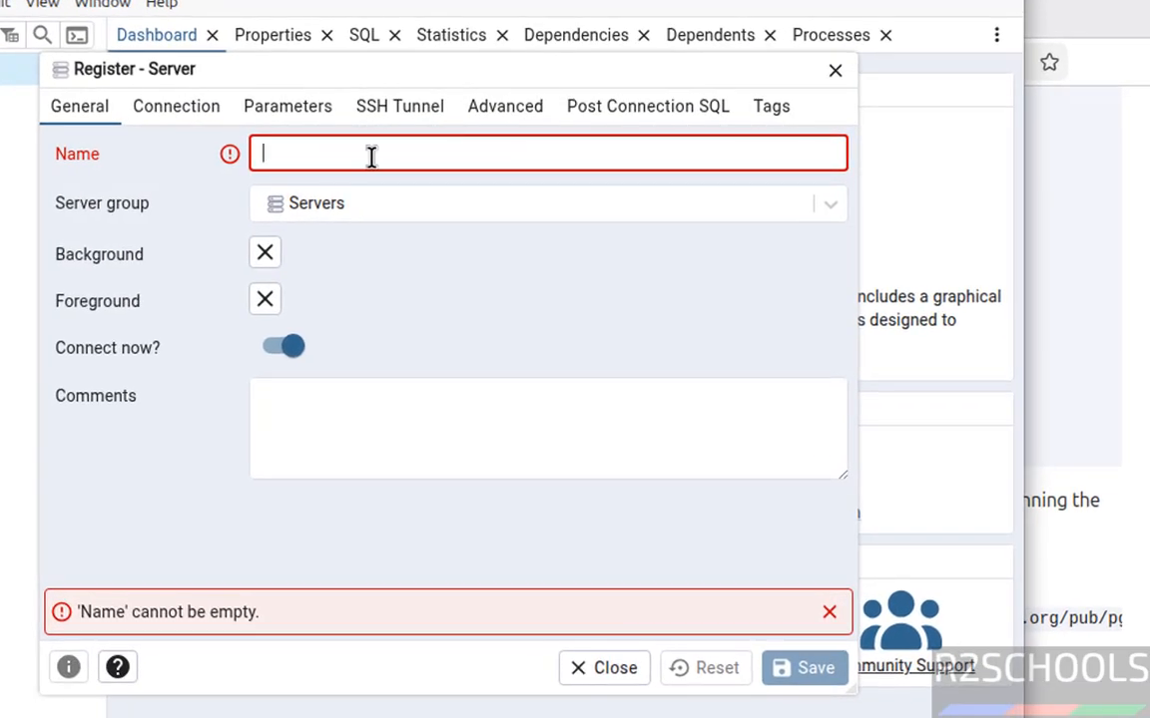
left_click(370, 155)
type("pgconnection")
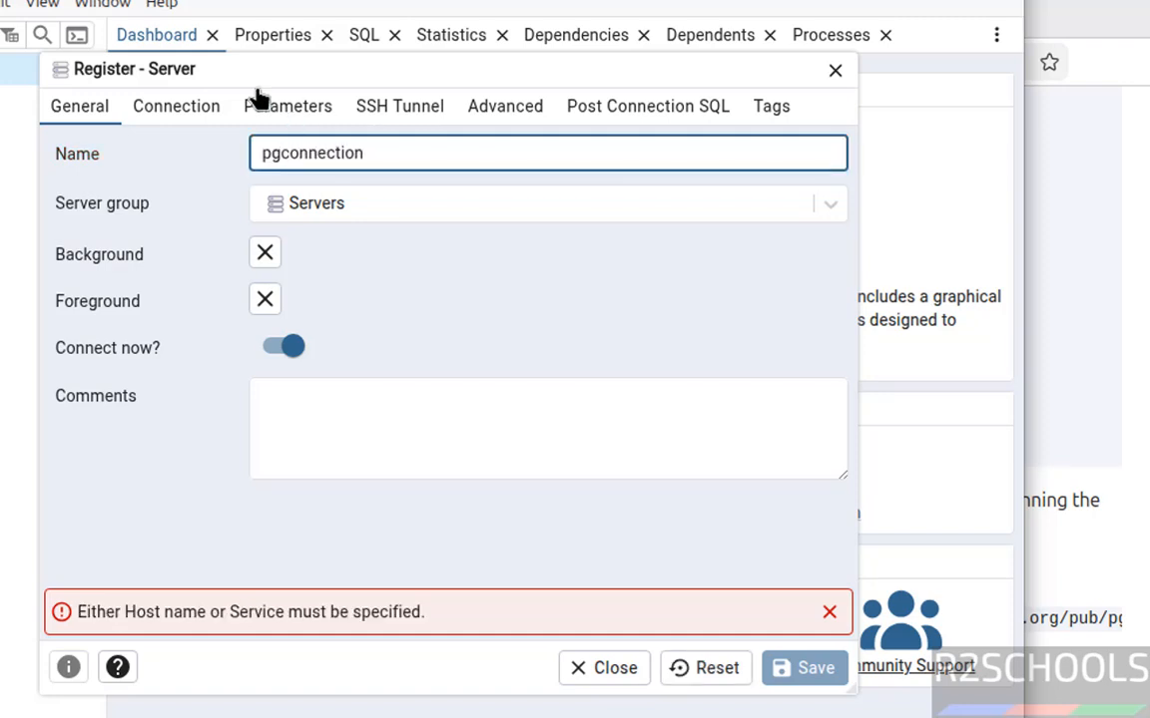
Set the server's host name to localhost, enter the database user's password and save the registration.
left_click(174, 110)
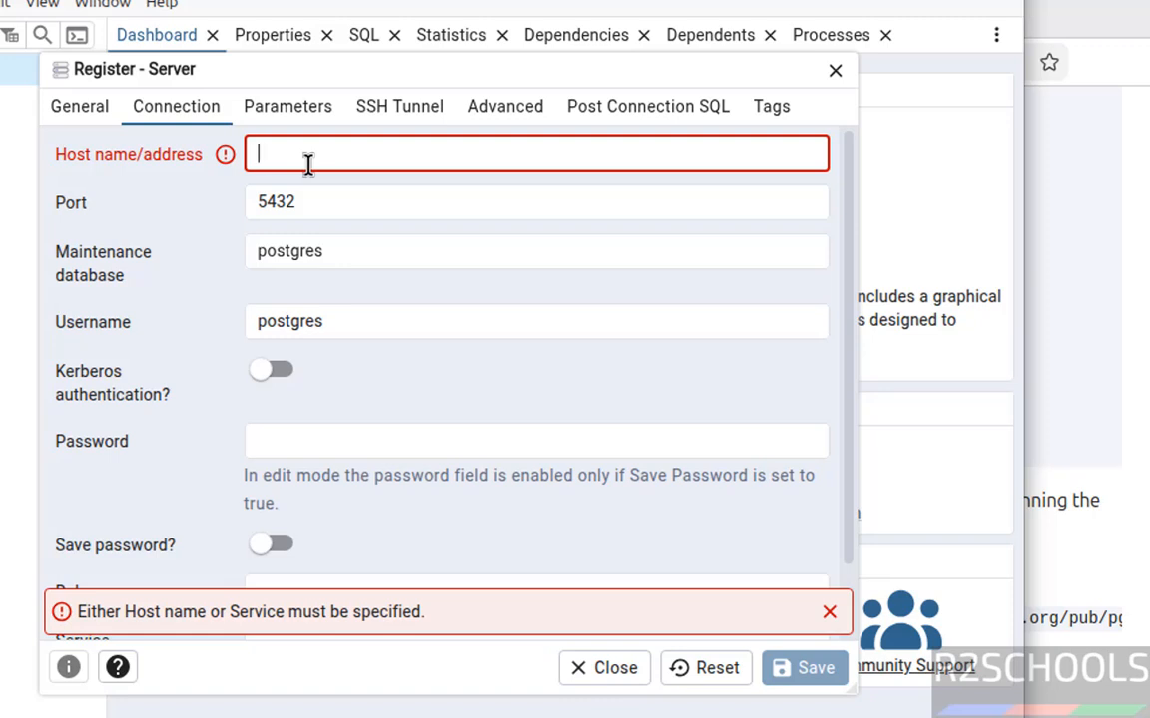
left_click(308, 160)
type("localhost")
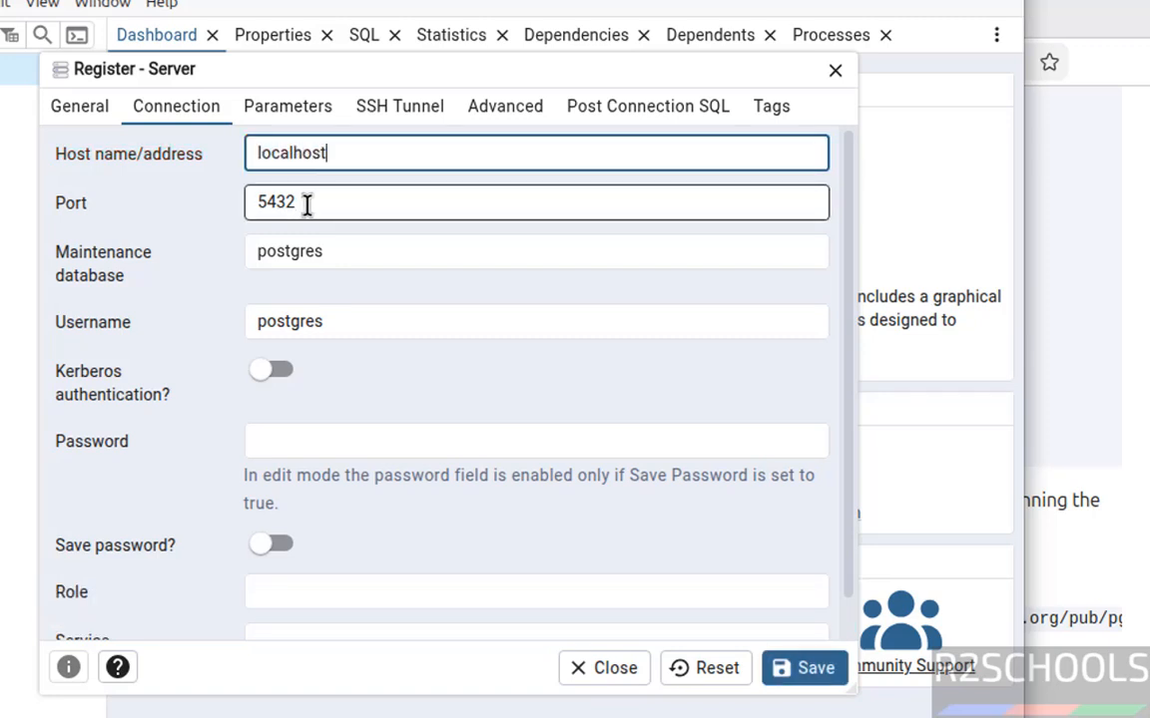
left_click(358, 439)
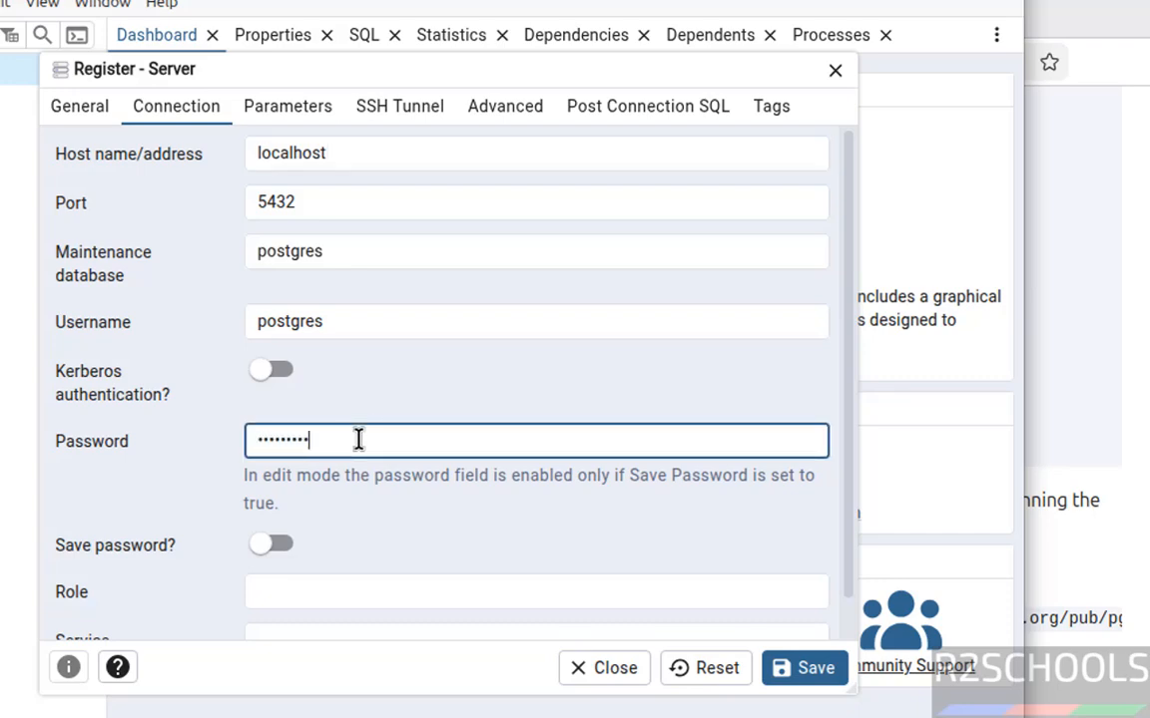
left_click_drag(848, 596, 849, 642)
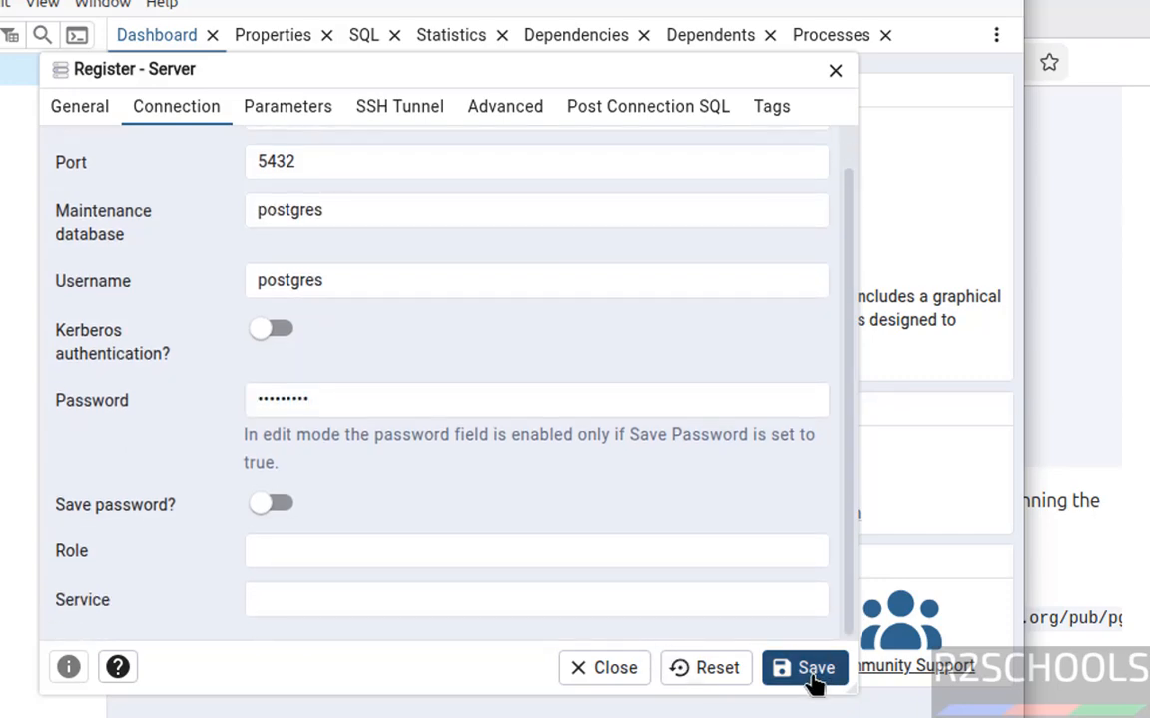
left_click(810, 675)
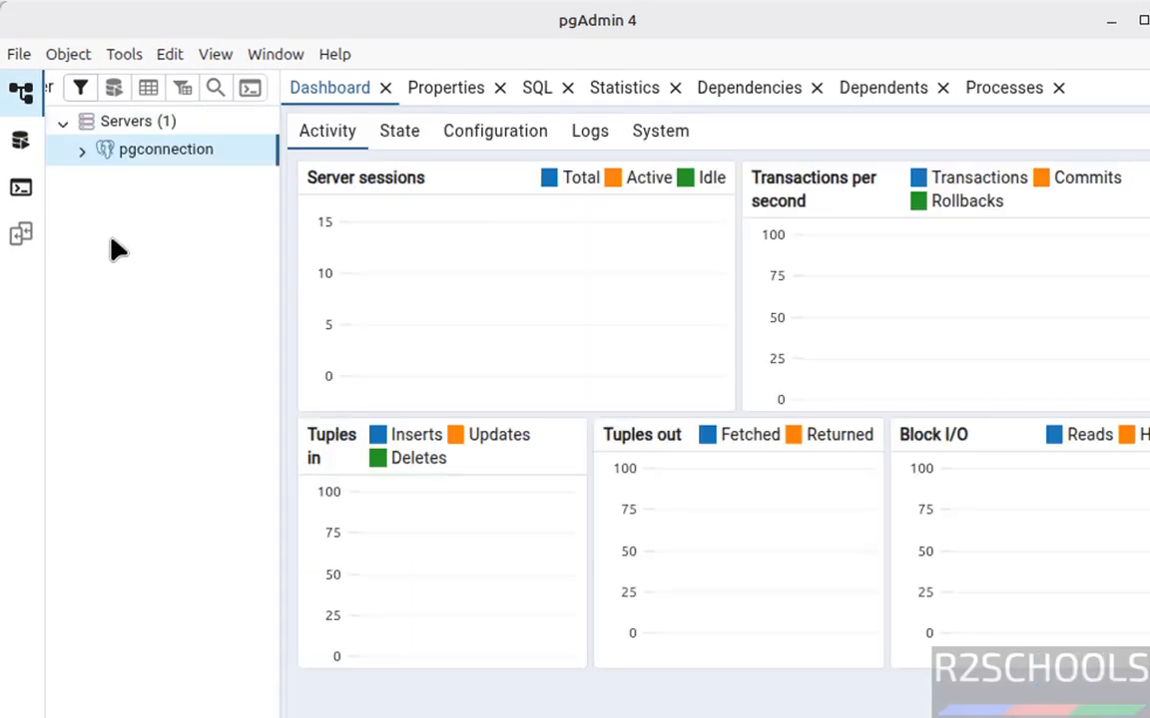
Expand pgconnection's databases and login/group roles, and connect to the bank database.
left_click(83, 150)
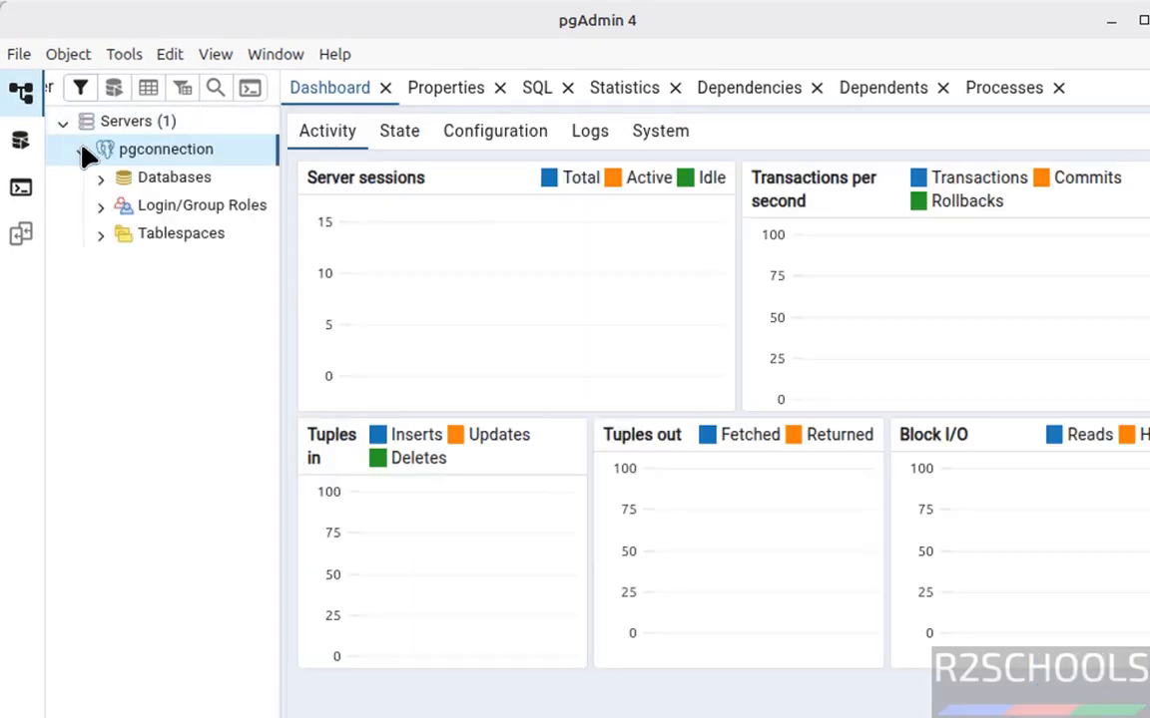
left_click(101, 179)
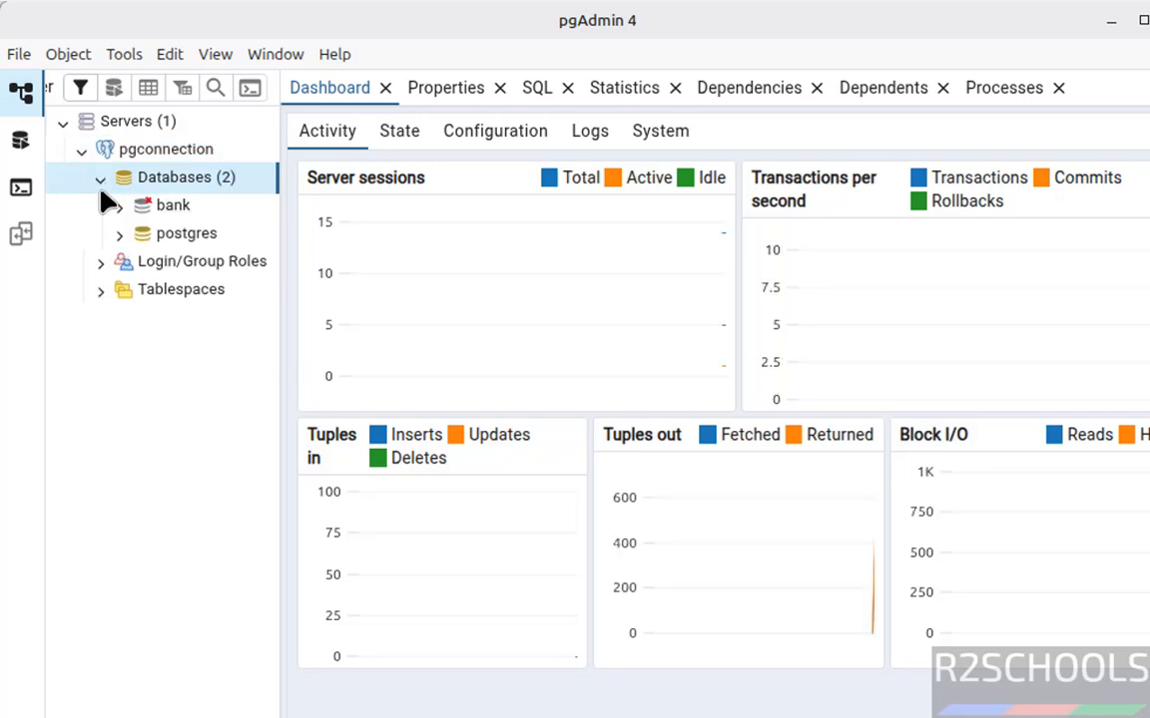
left_click(102, 261)
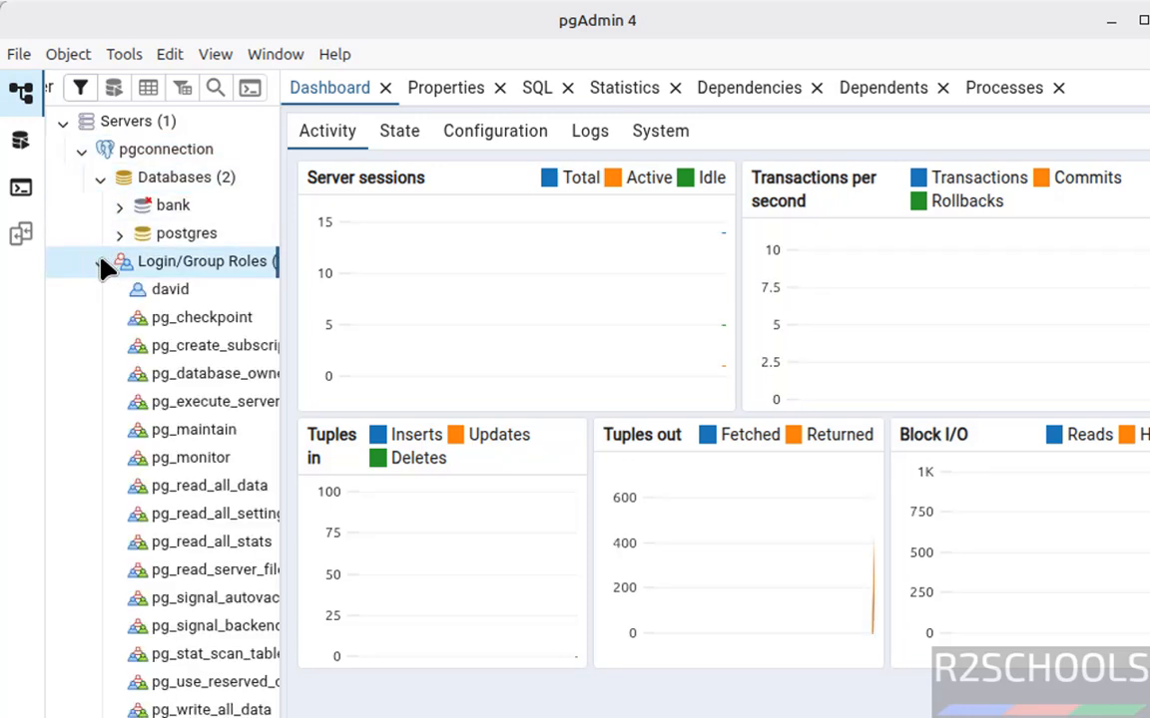
left_click(172, 206)
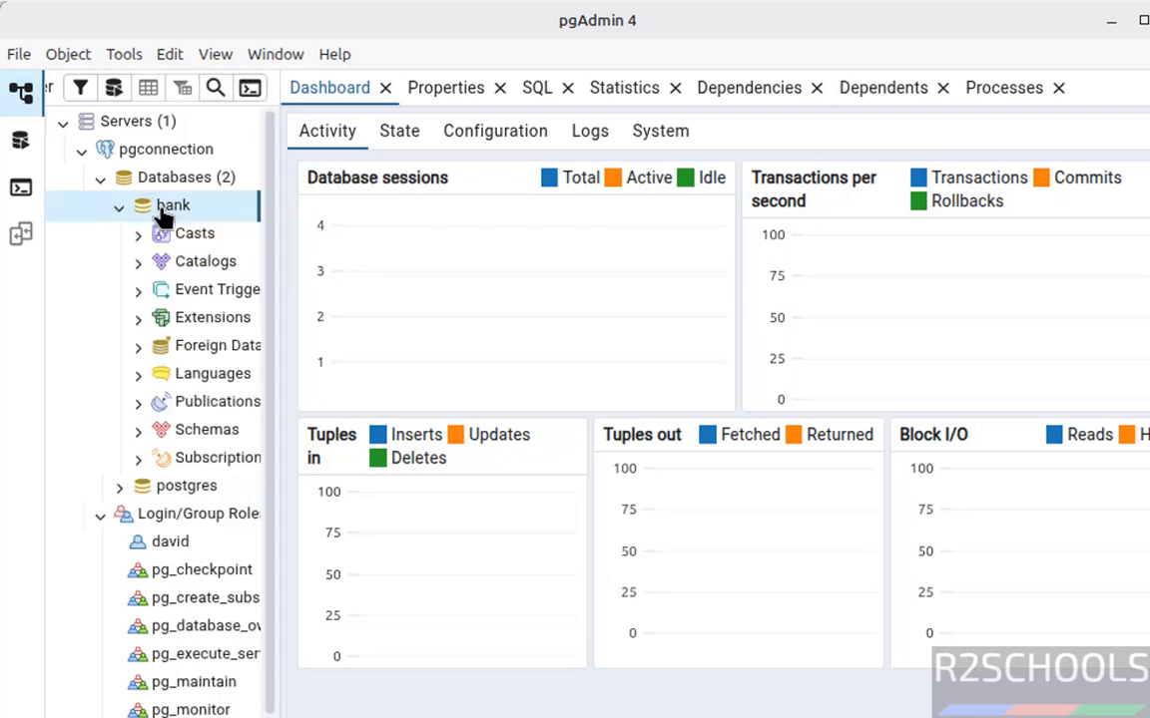
Open the Query Tool on the bank database and run the query select * from customer.
right_click(164, 210)
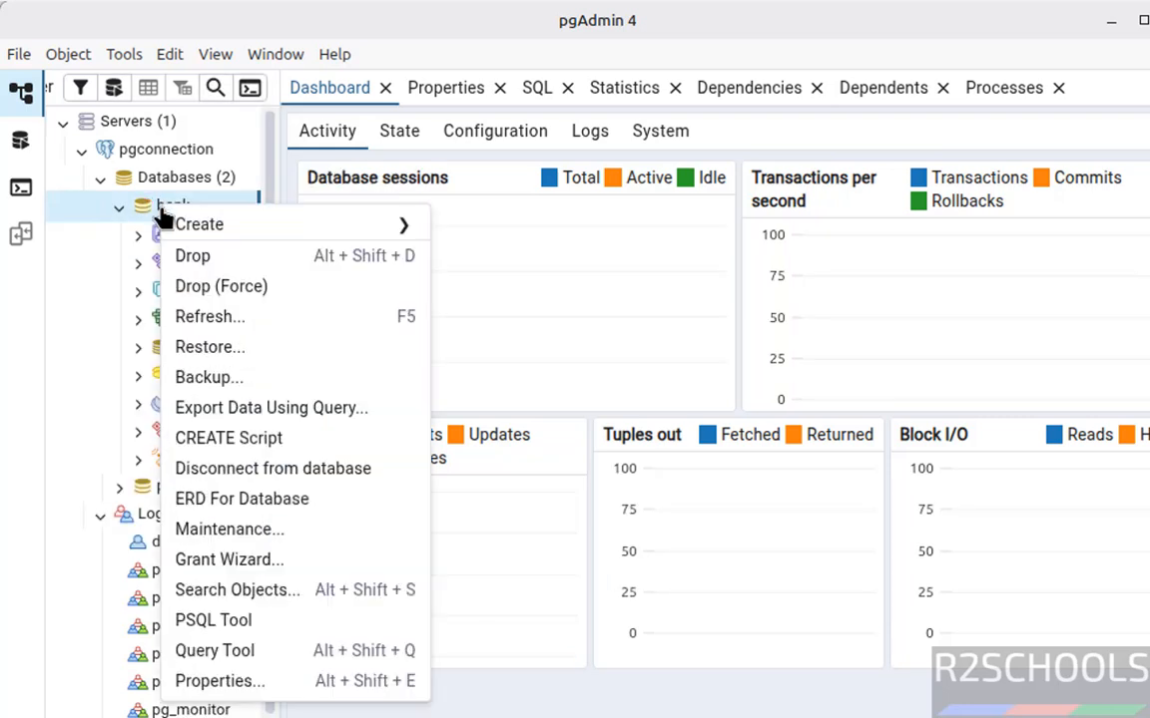
left_click(276, 653)
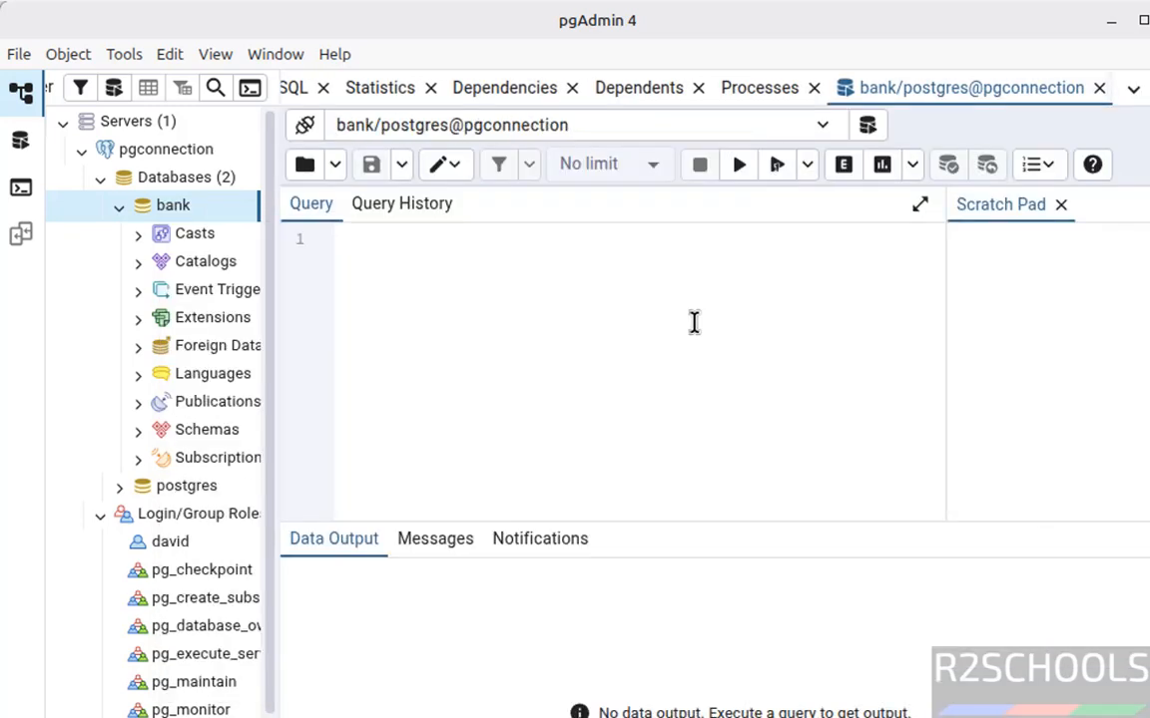
type("select * f")
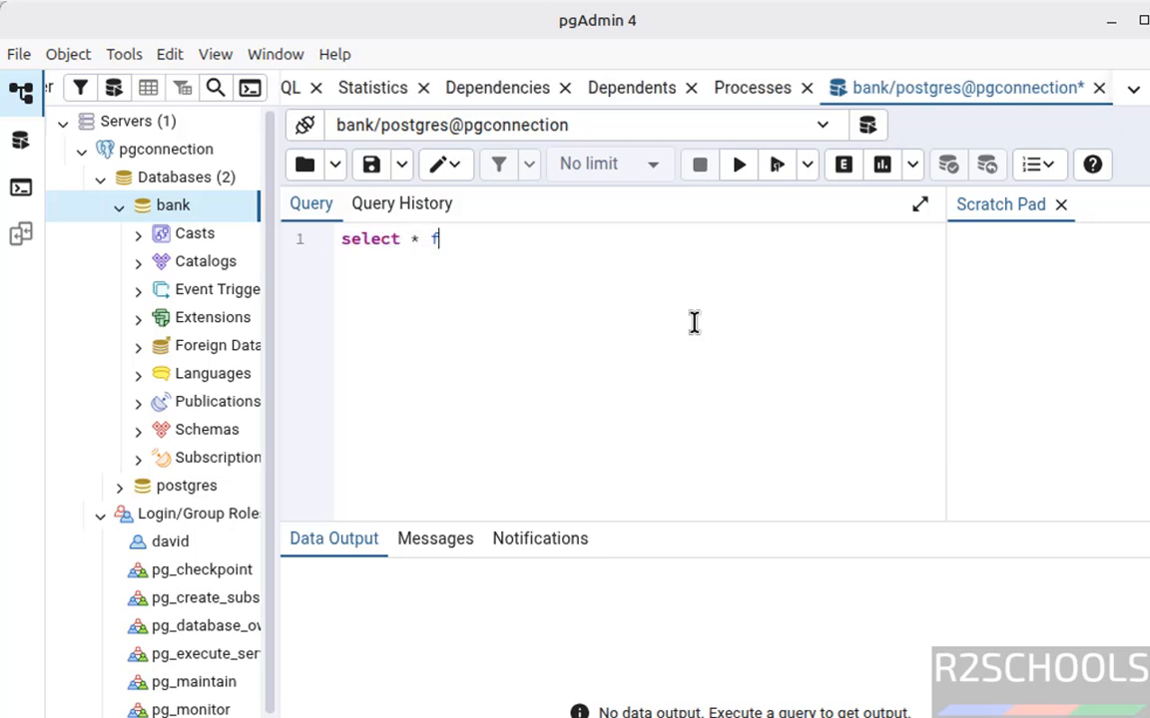
type("rom custome")
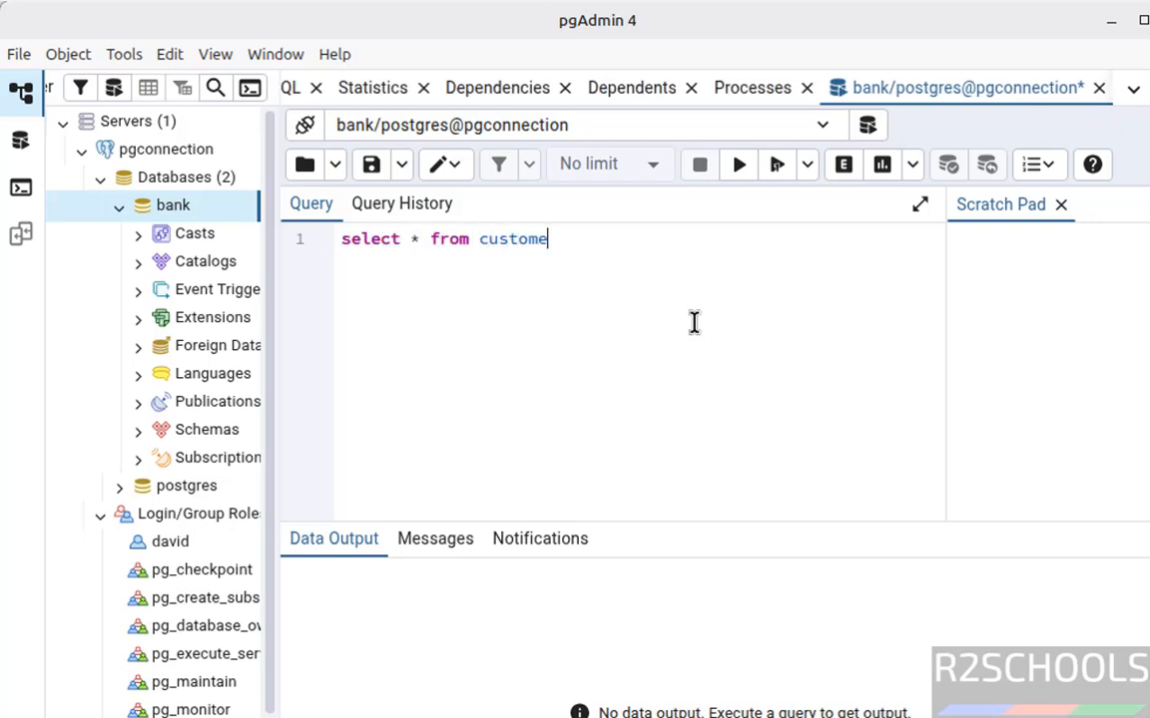
type("r")
key("ctrl+a")
left_click(738, 165)
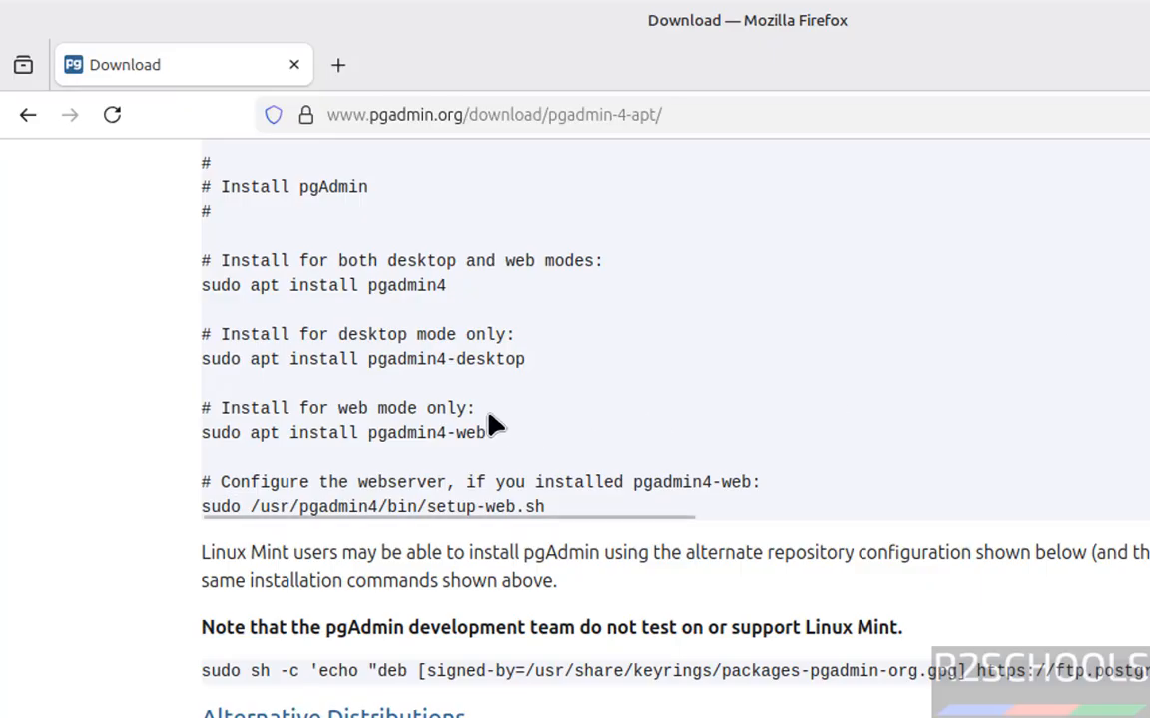
Copy the web server configuration command from the pgAdmin download page in Firefox and run sudo /usr/pgadmin4/bin/setup-web.sh in the terminal.
triple_click(466, 507)
key("ctrl+c")
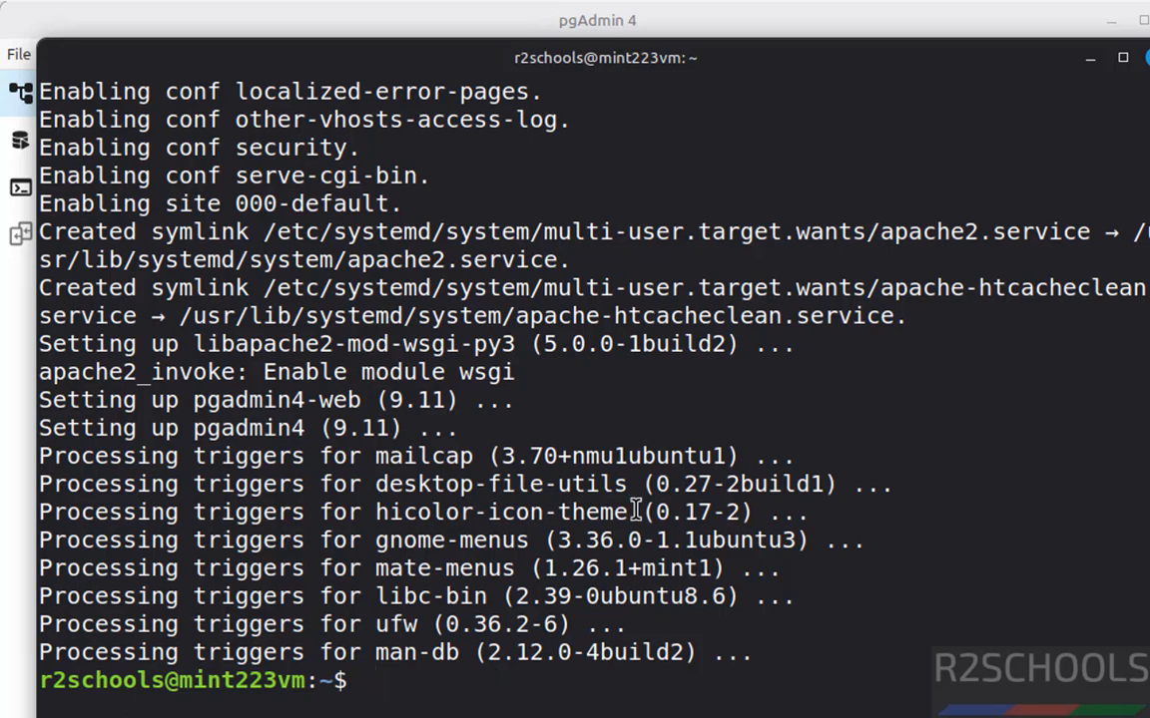
right_click(649, 506)
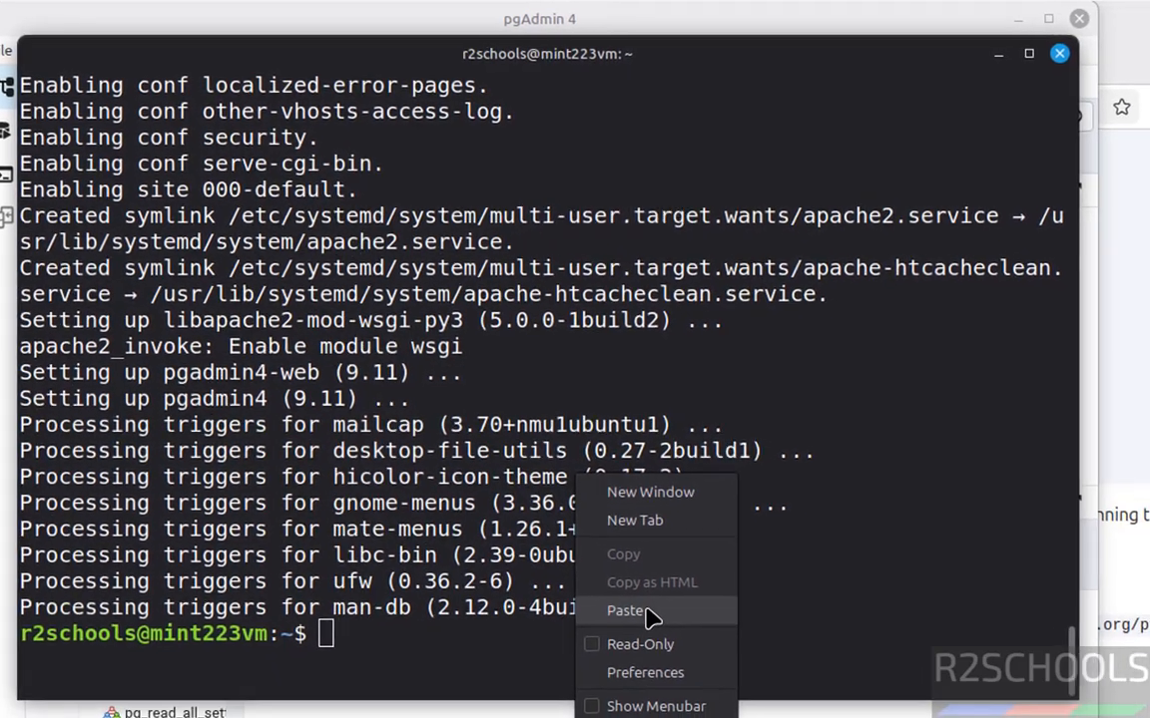
left_click(628, 611)
key("Return")
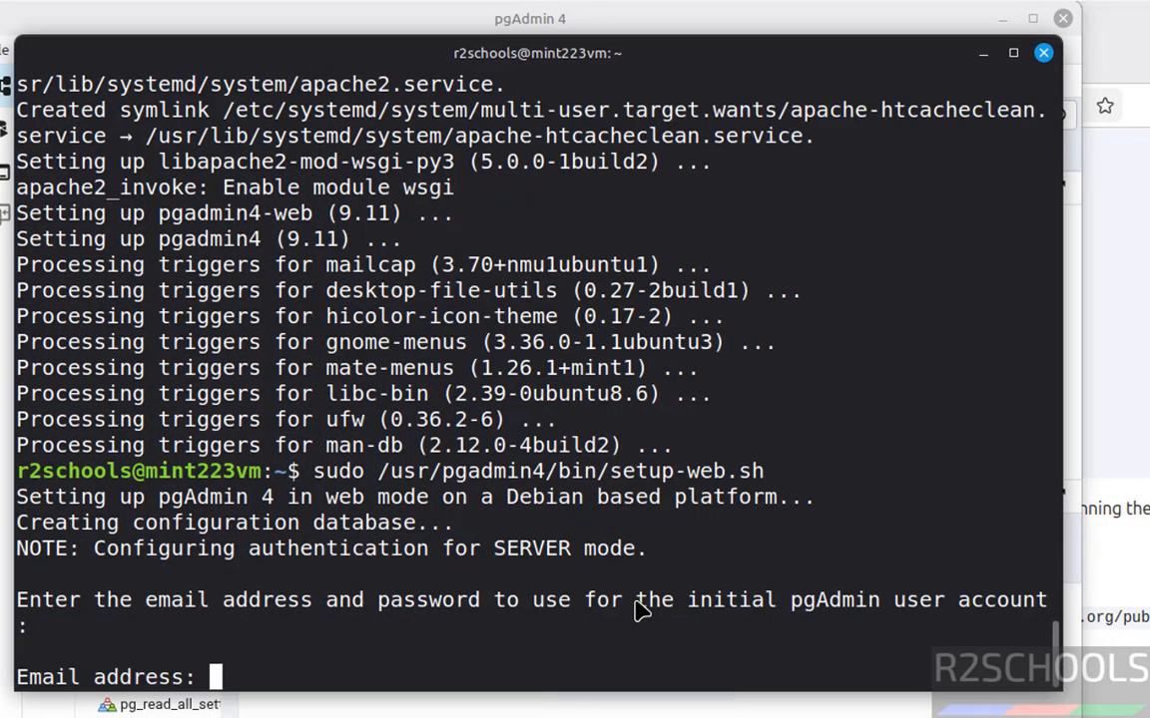
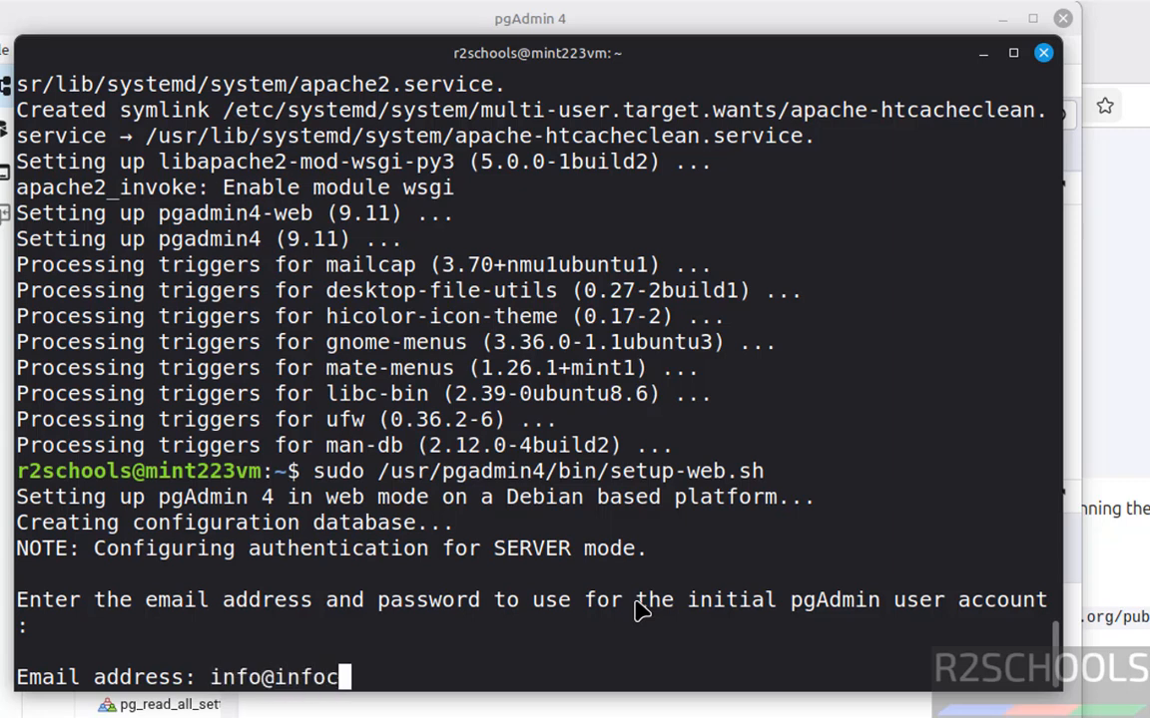
Enter the e-mail address and the password, including its repetition, for the initial pgAdmin user account.
key("Return")
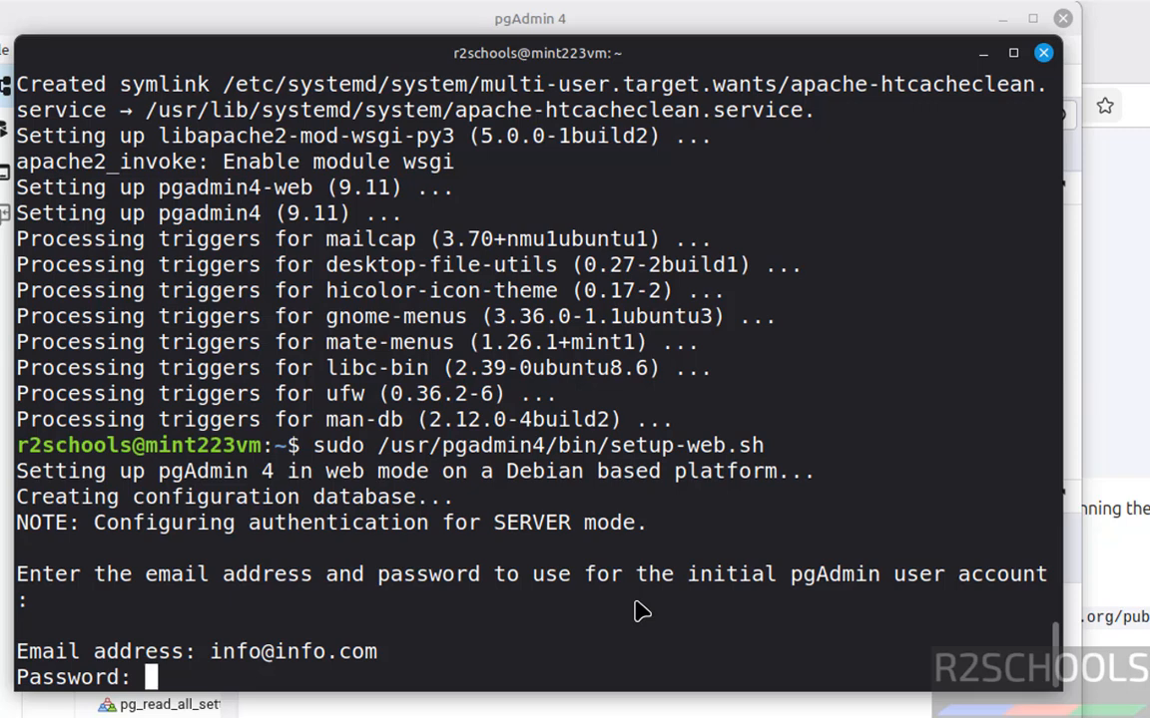
key("Return")
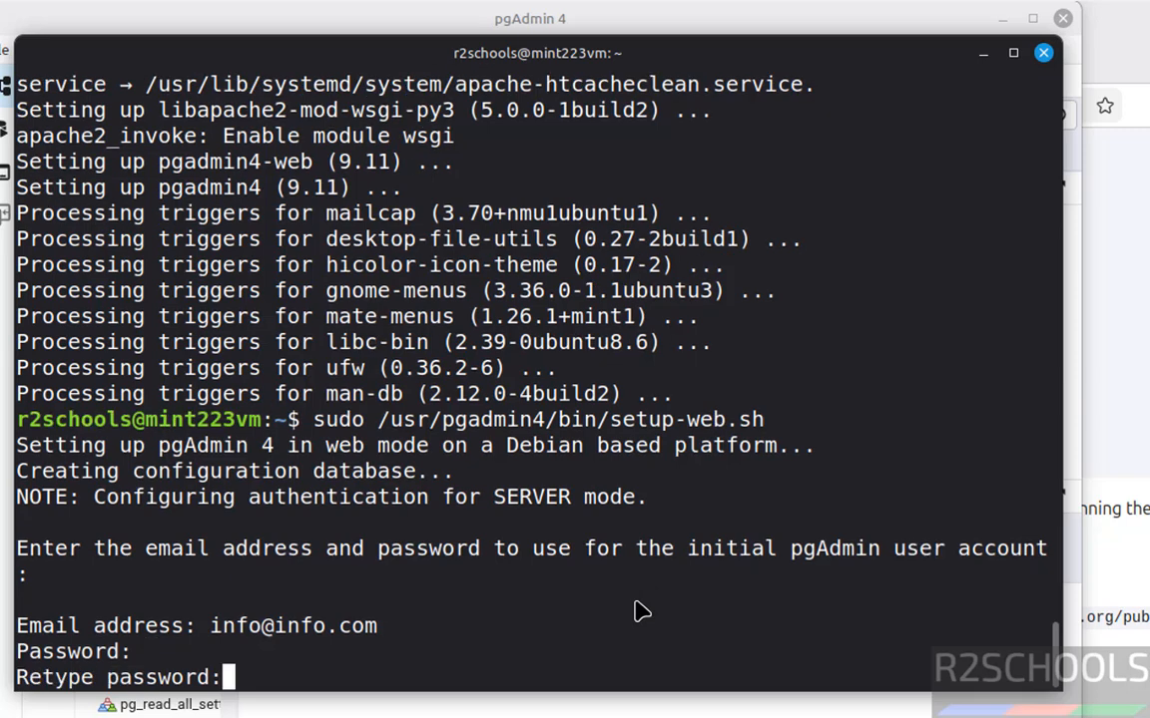
key("Return")
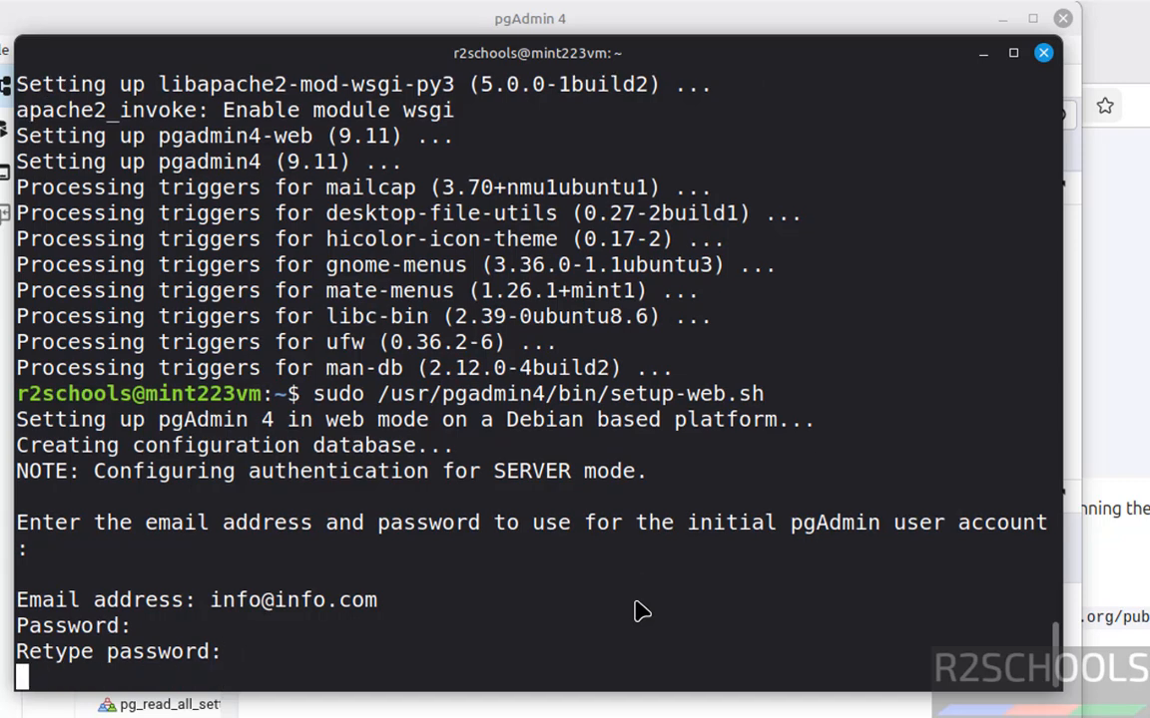
Accept the Apache web server configuration for pgAdmin 4 and the Apache restart by answering y.
type("y")
key("Return")
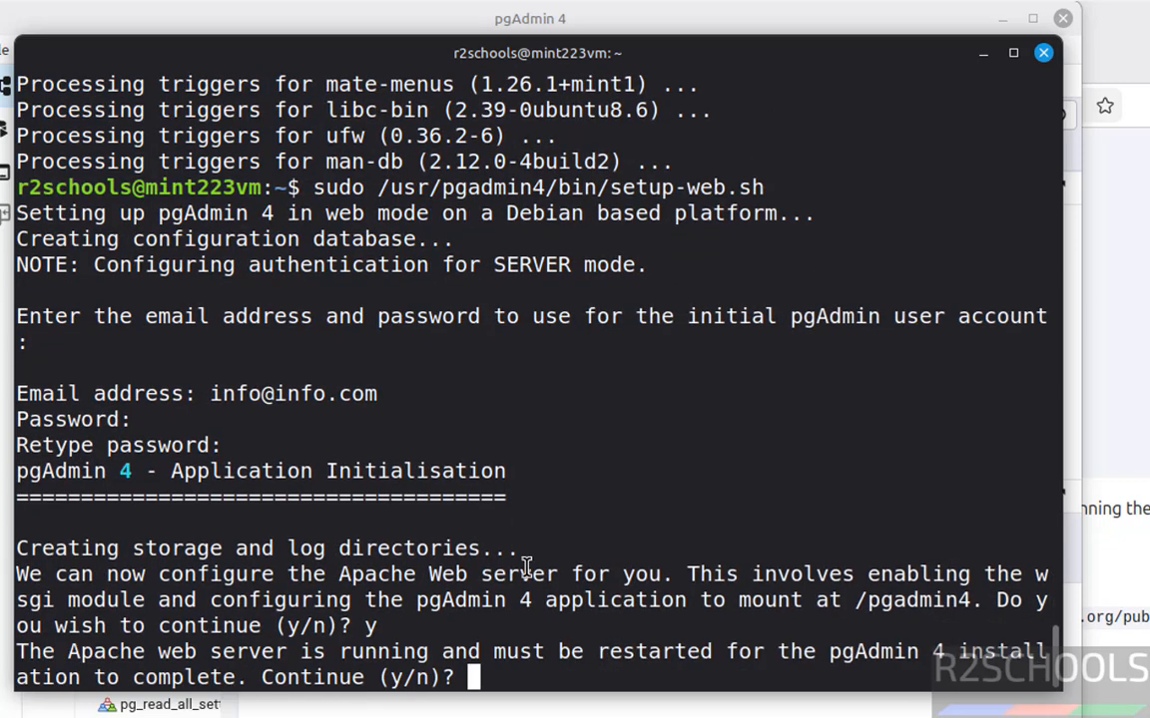
type("y")
key("Return")
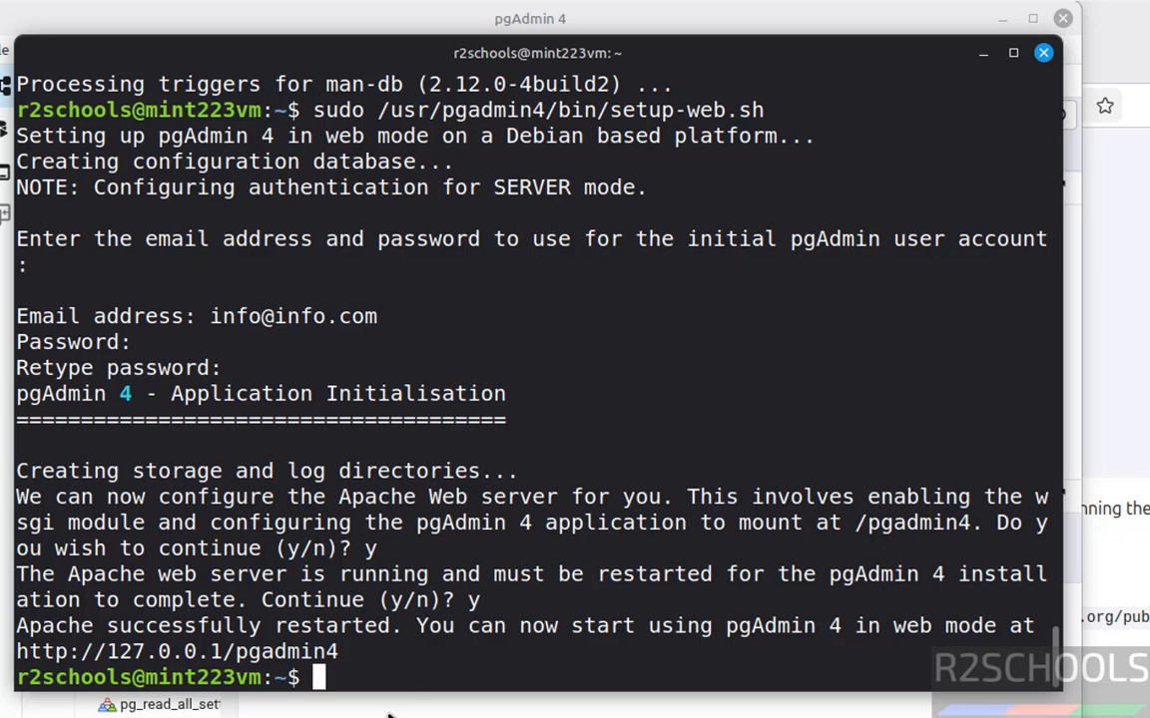
left_click_drag(340, 651, 14, 653)
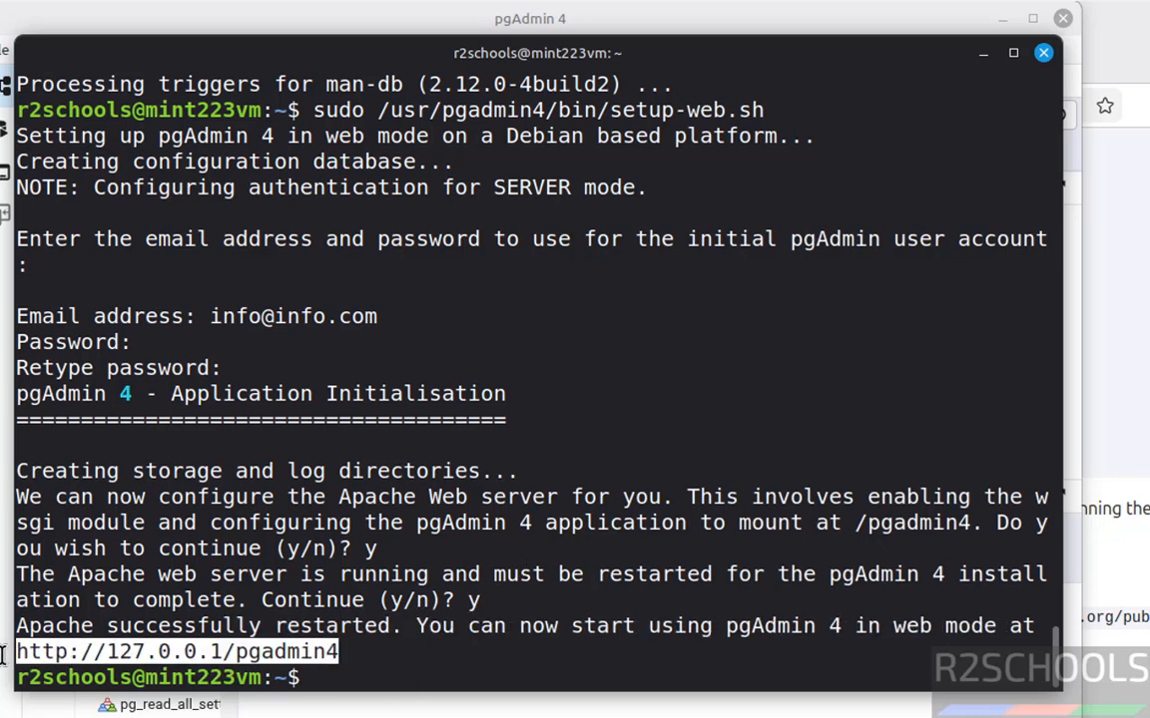
key("ctrl+c")
key("ctrl+c")
key("ctrl+c")
right_click(148, 593)
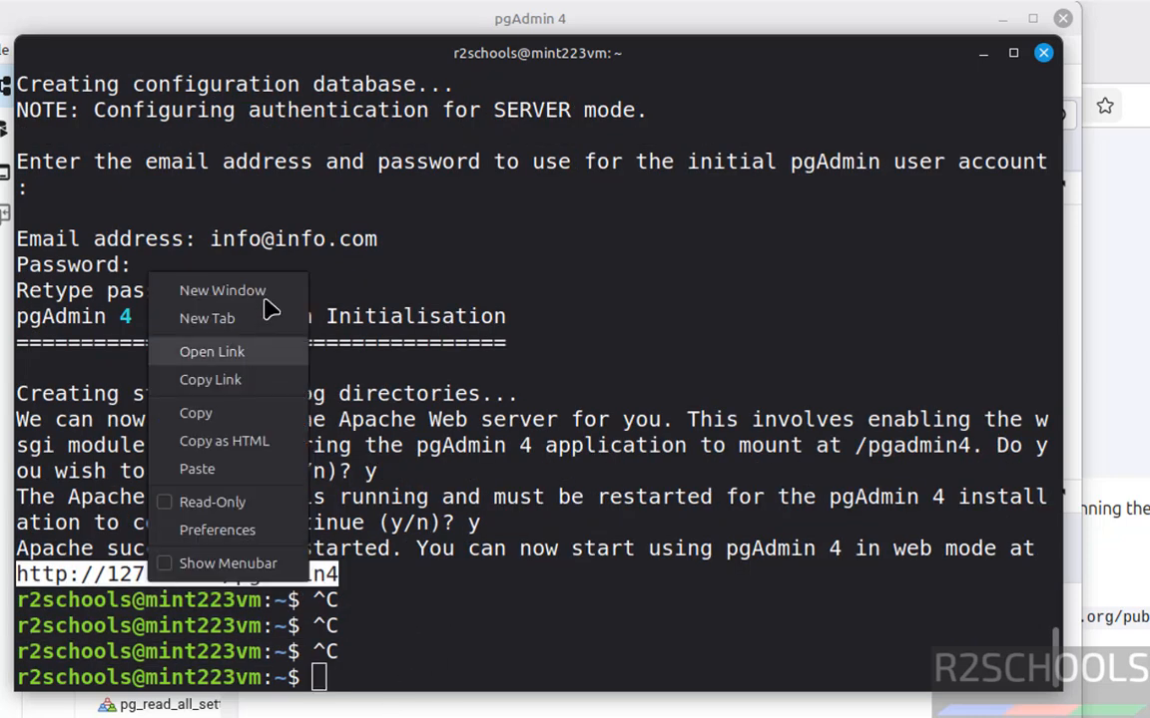
left_click(211, 413)
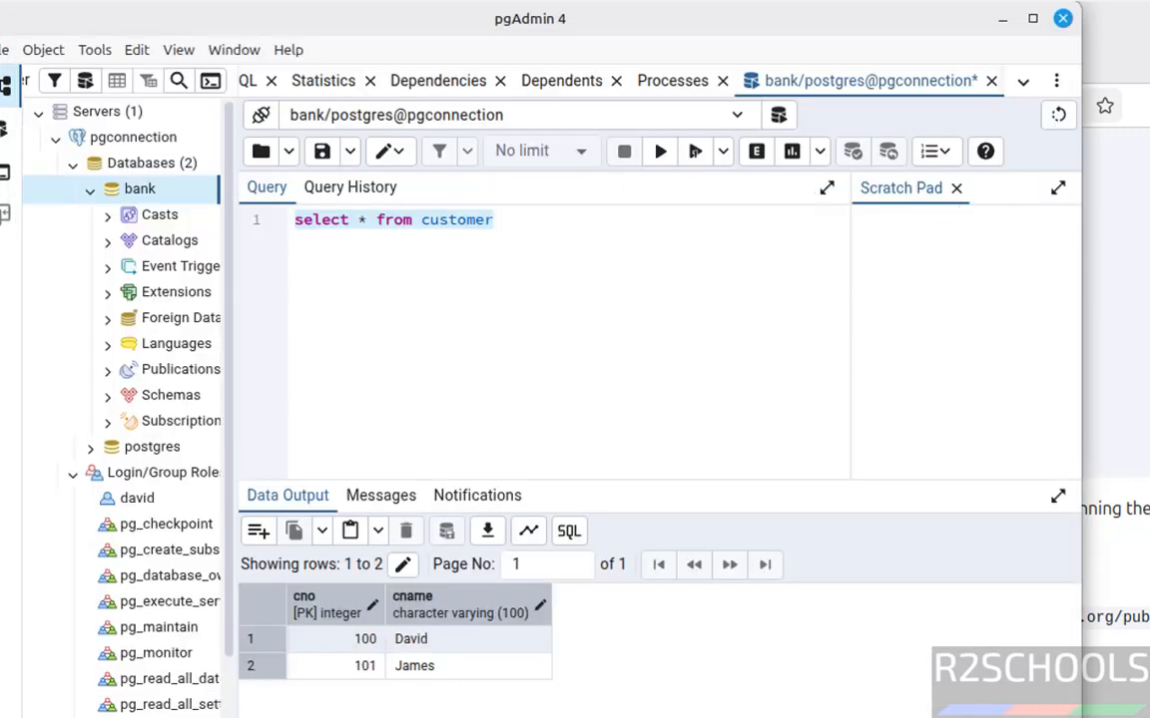
key("alt+Tab")
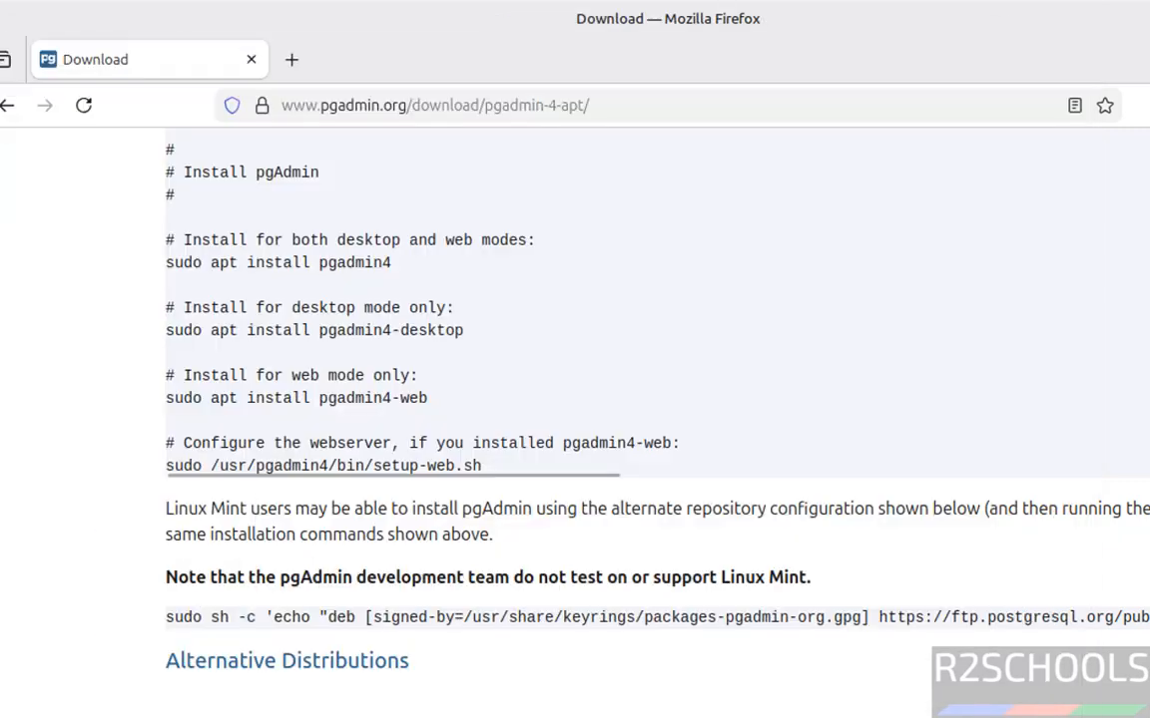
left_click(291, 60)
key("ctrl+v")
key("Return")
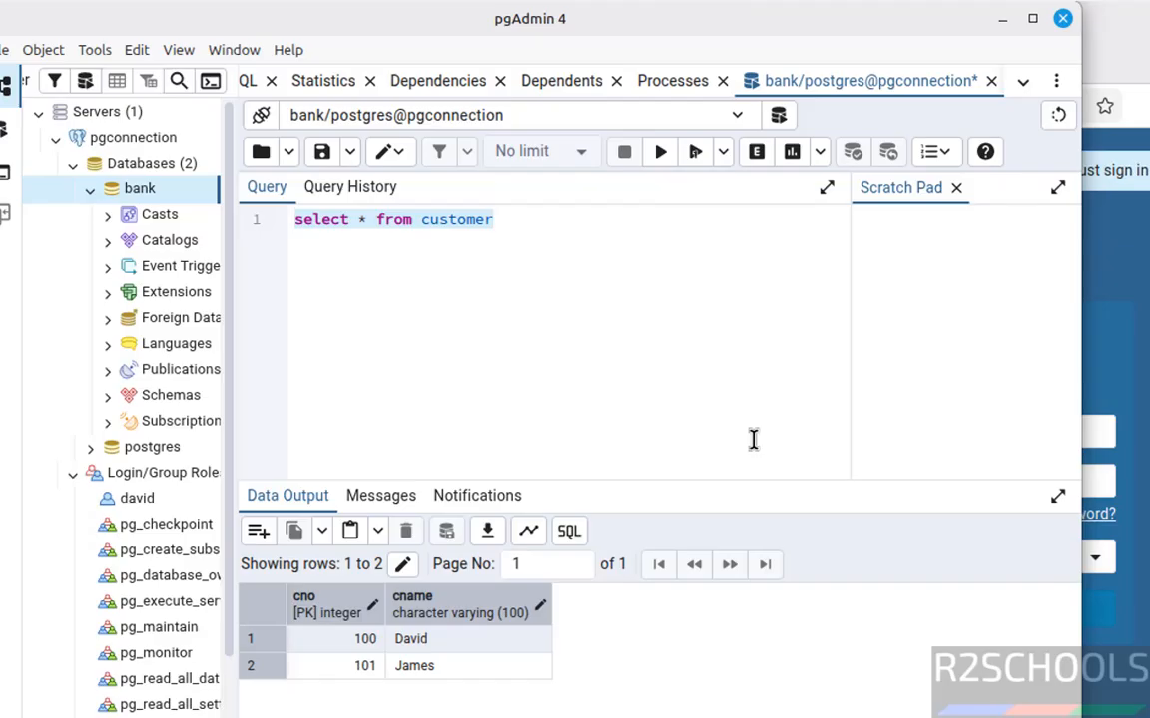
Log in to pgAdmin's web interface with the initial account's e-mail address and password.
key("alt+Tab")
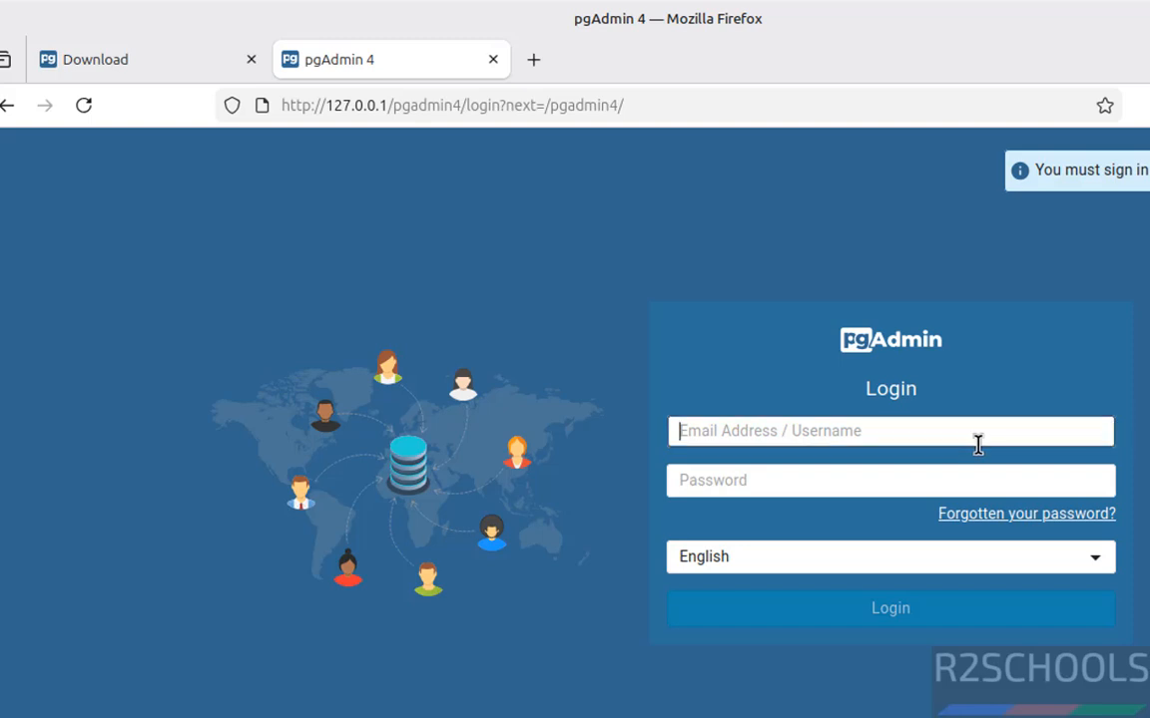
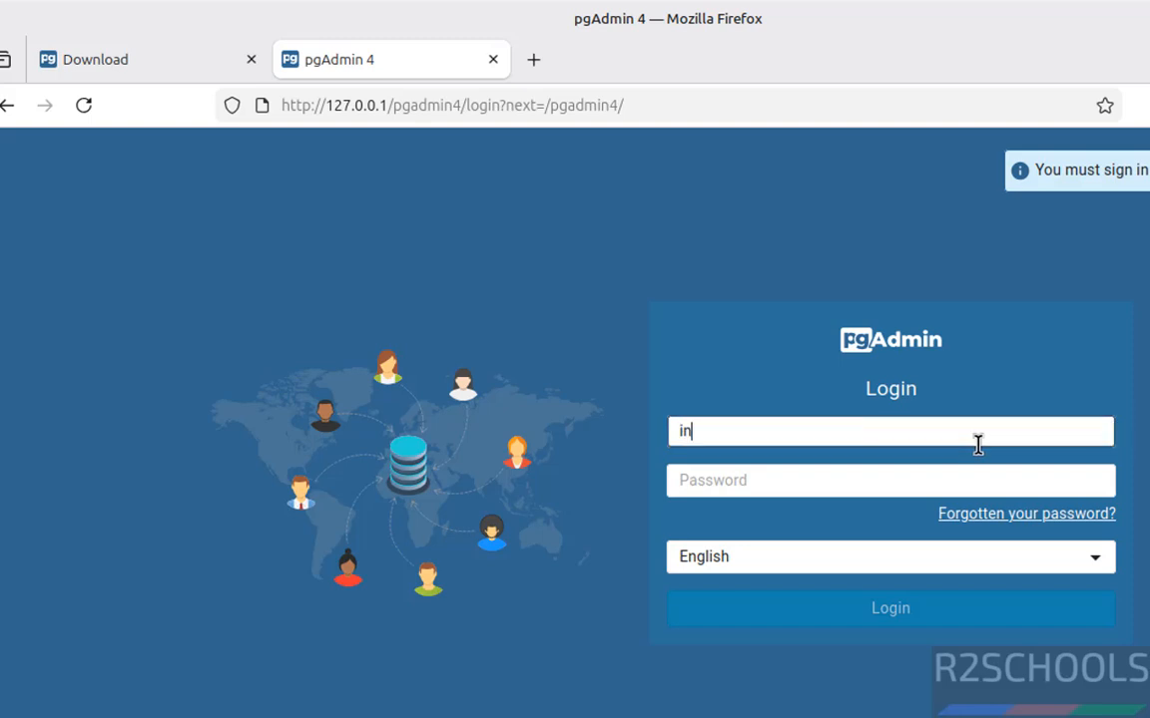
key("Tab")
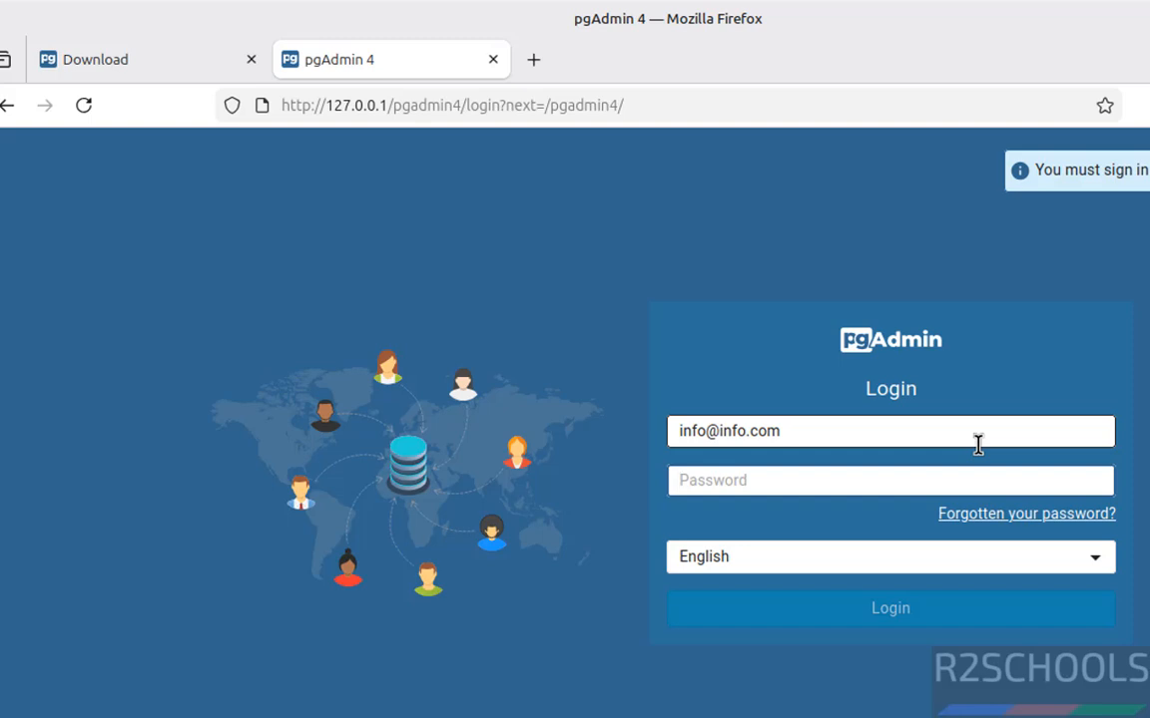
type("*********")
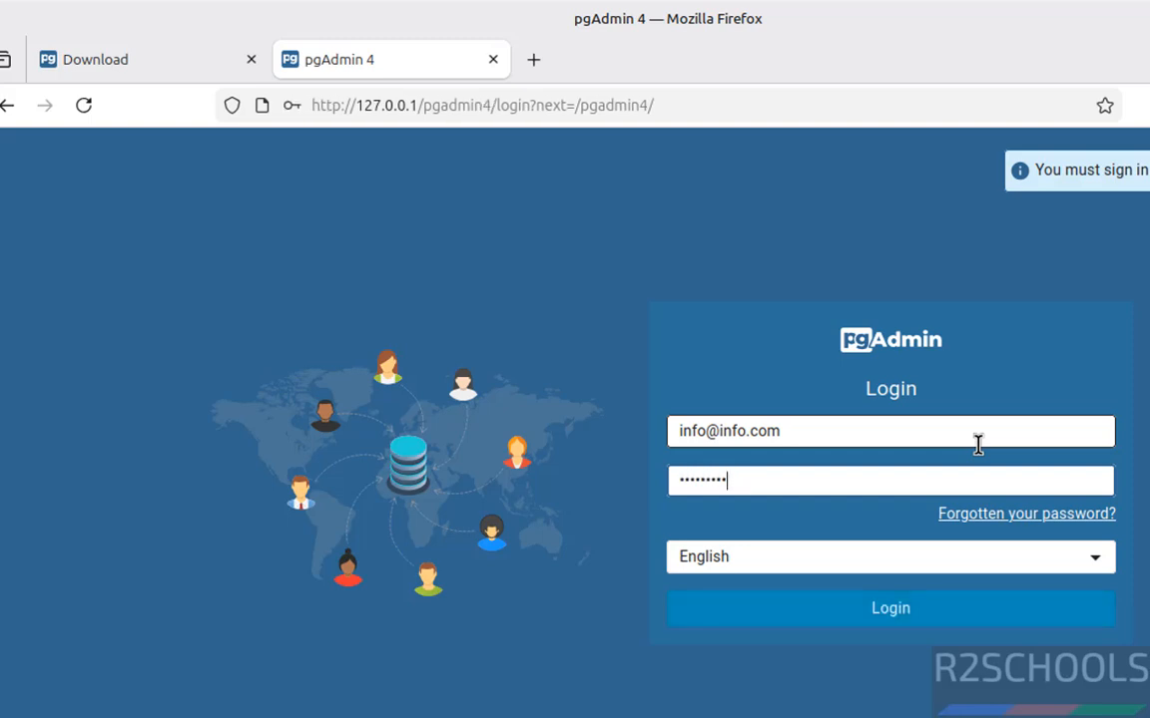
left_click(940, 617)
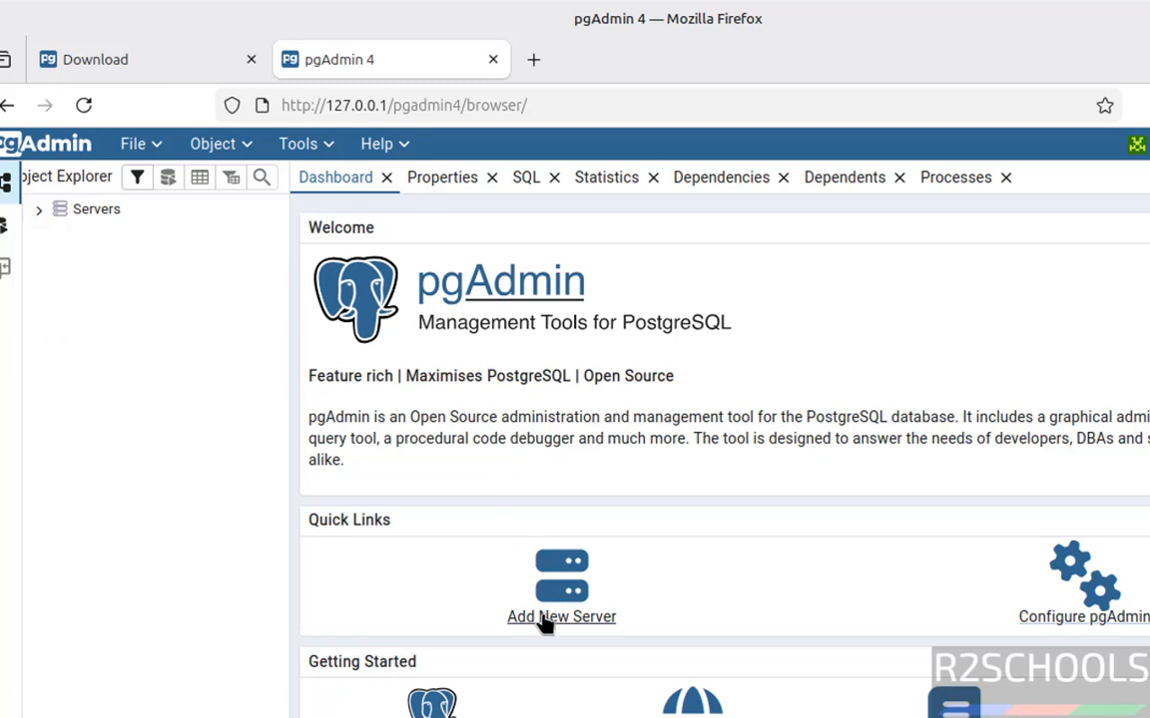
right_click(87, 217)
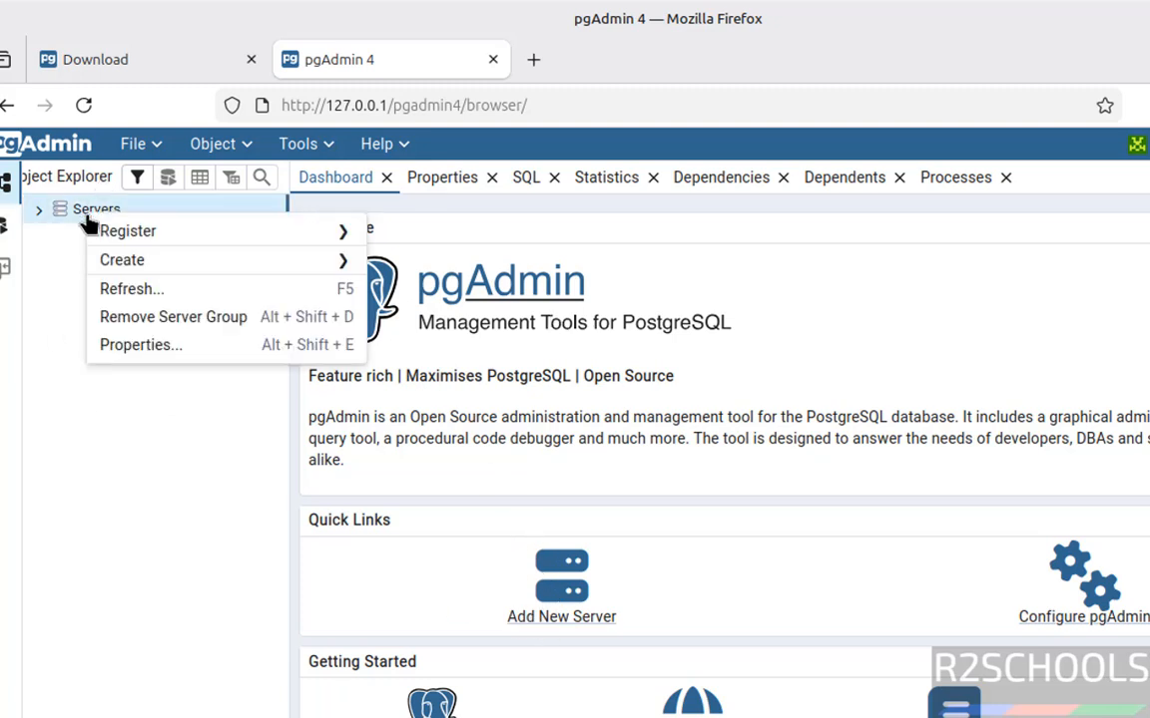
mouse_move(125, 232)
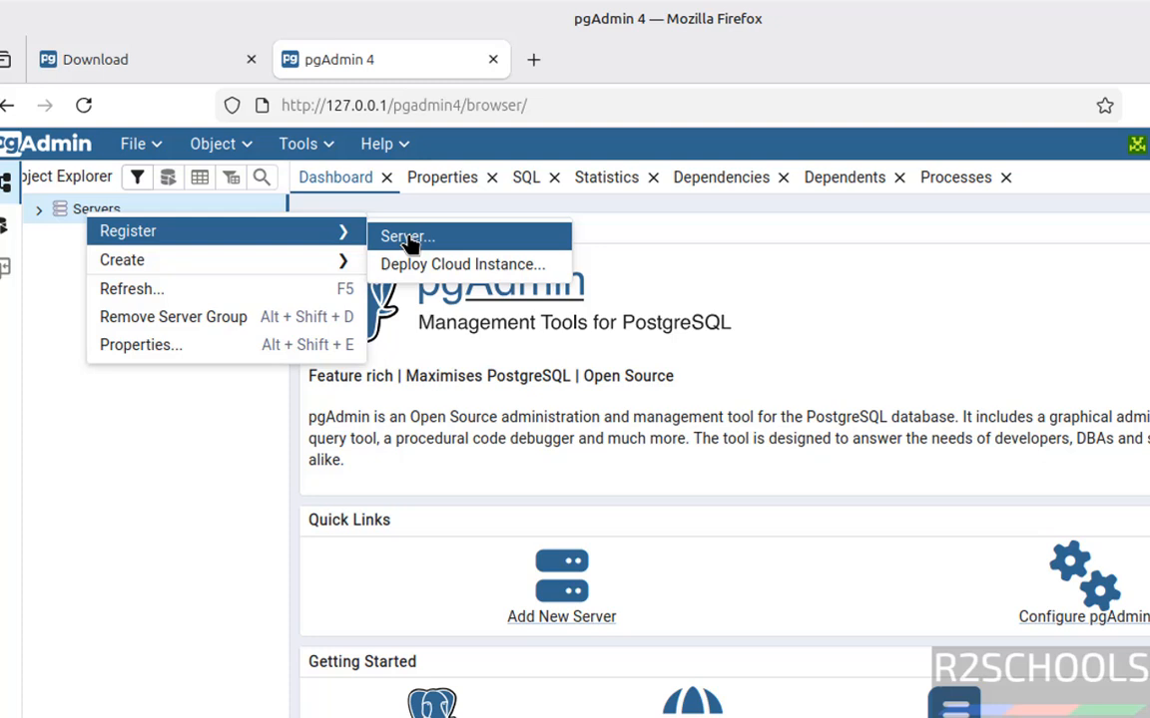
left_click(410, 244)
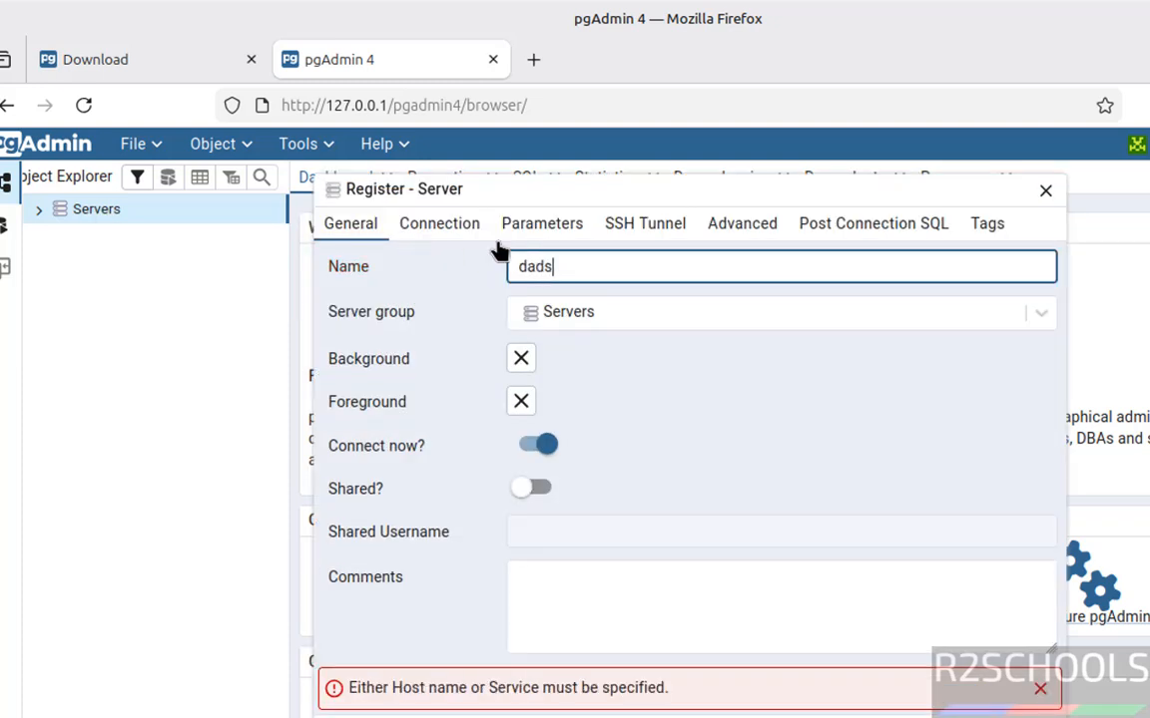
left_click(454, 237)
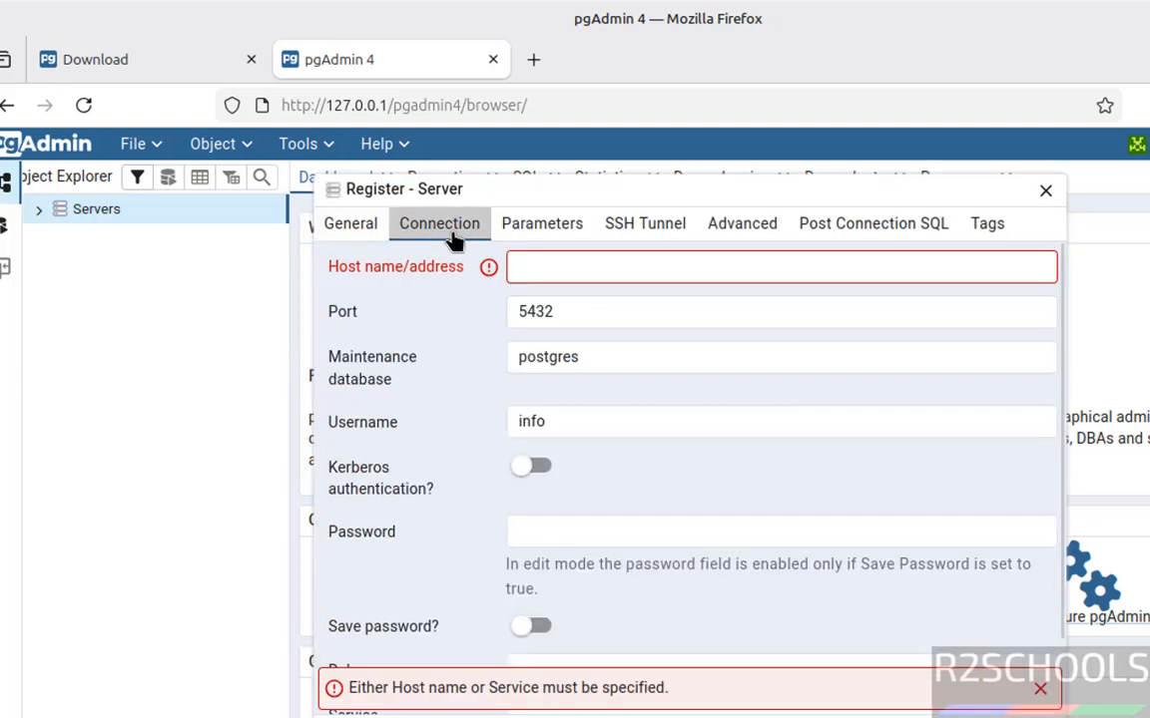
left_click(562, 427)
key("ctrl+a")
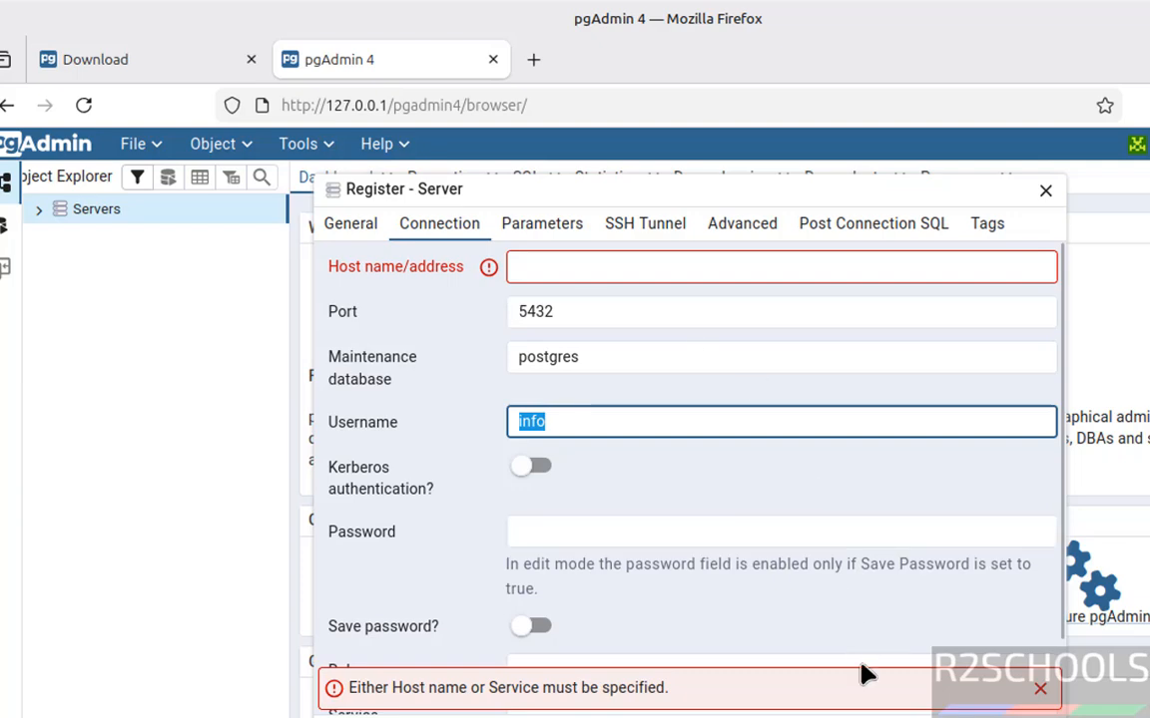
left_click(838, 717)
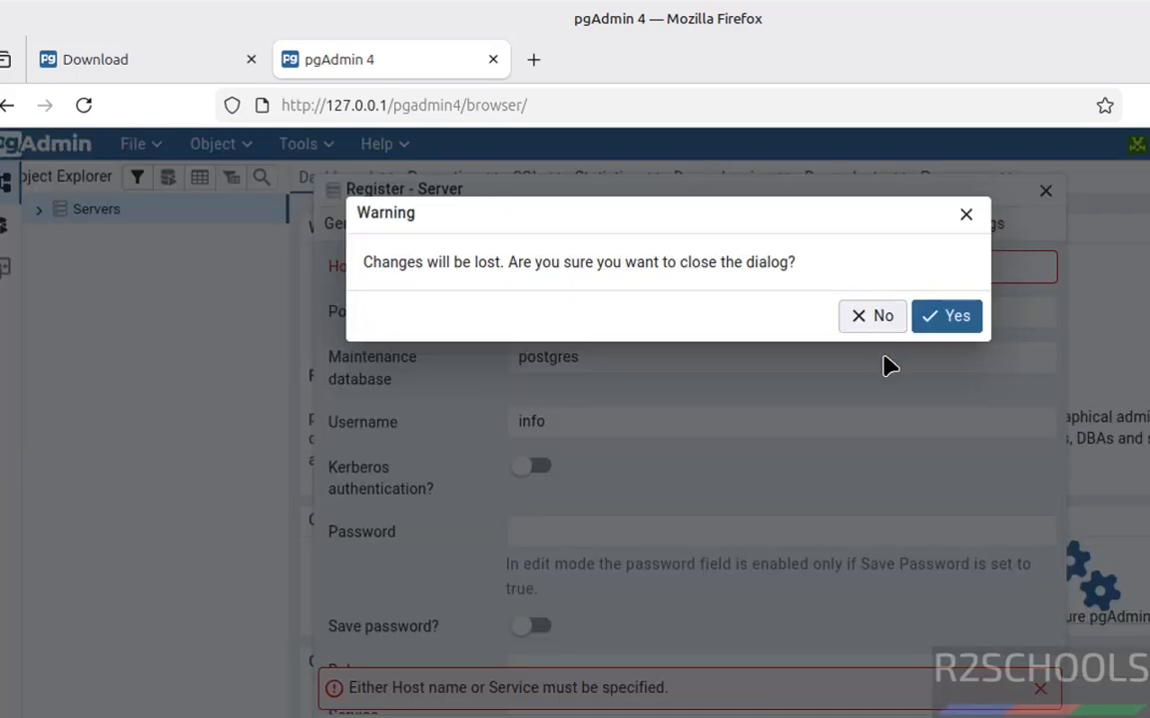
left_click(946, 325)
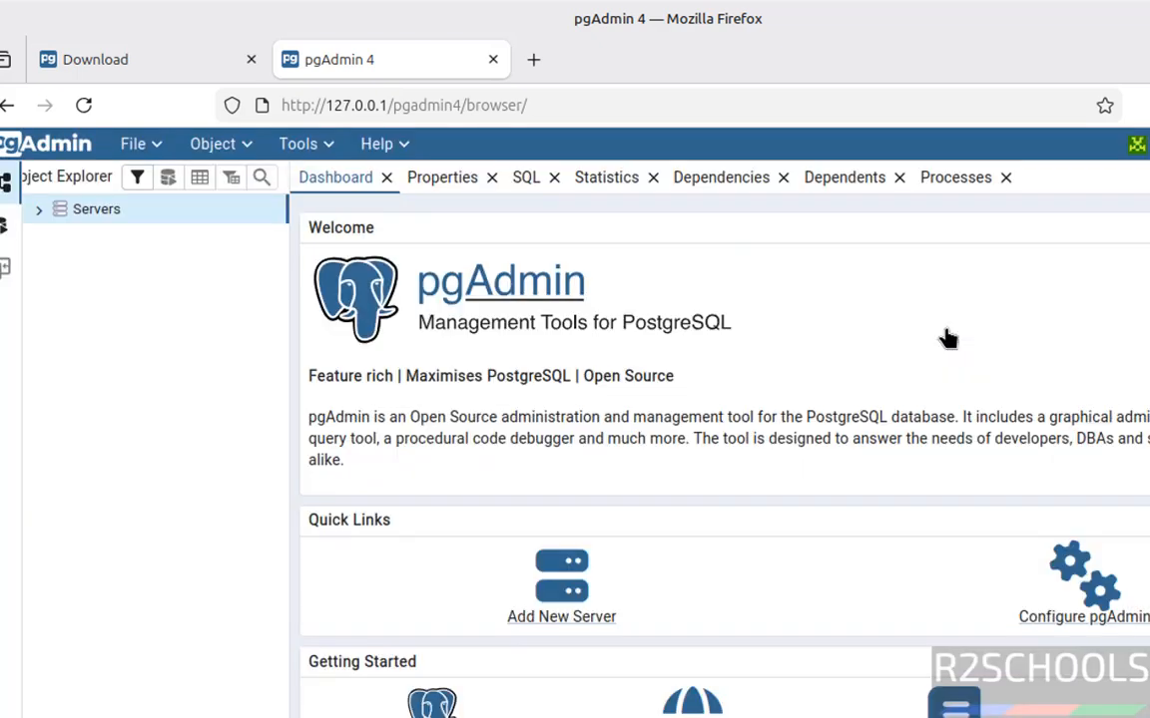